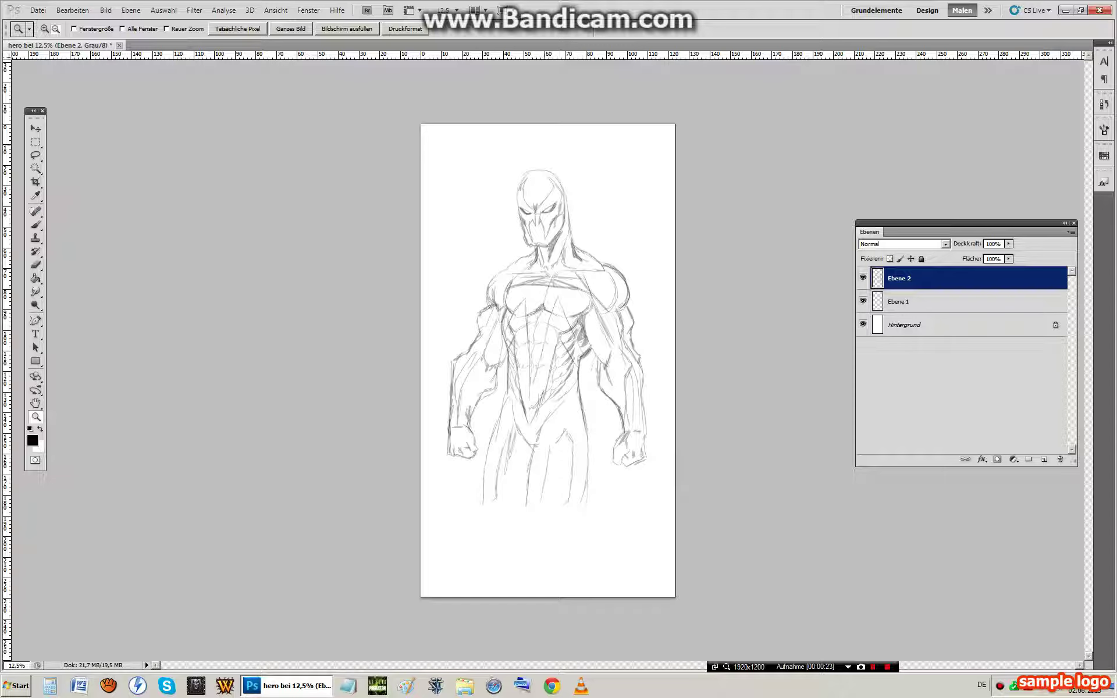
Sketch the outer and inner contours of both thighs down to the knees with the Brush on layer Ebene 2
key(e)
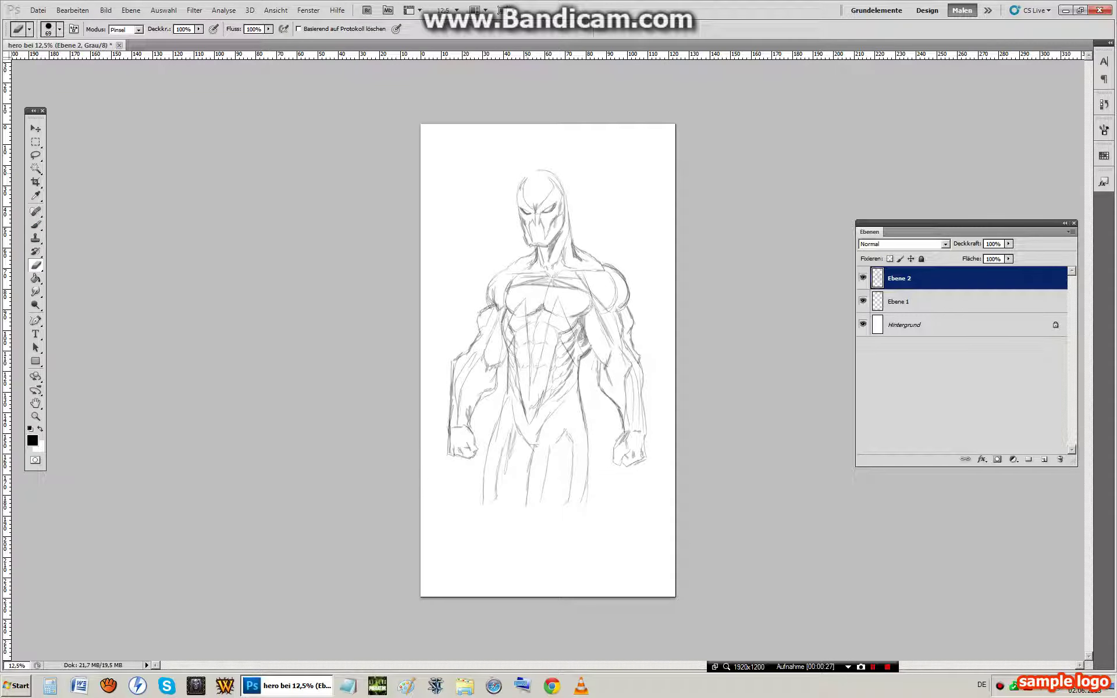
key(b)
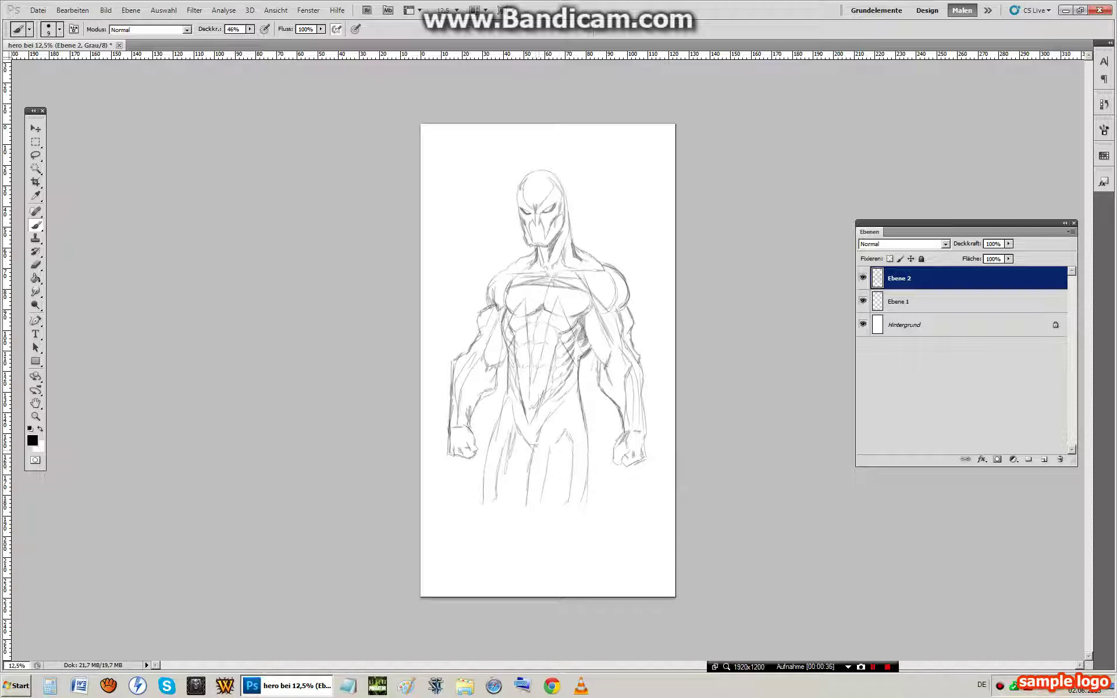
drag(535, 457, 555, 533)
mouse_move(600, 469)
mouse_down()
mouse_move(605, 513)
mouse_move(570, 547)
mouse_up()
drag(585, 421, 596, 535)
drag(539, 497, 517, 550)
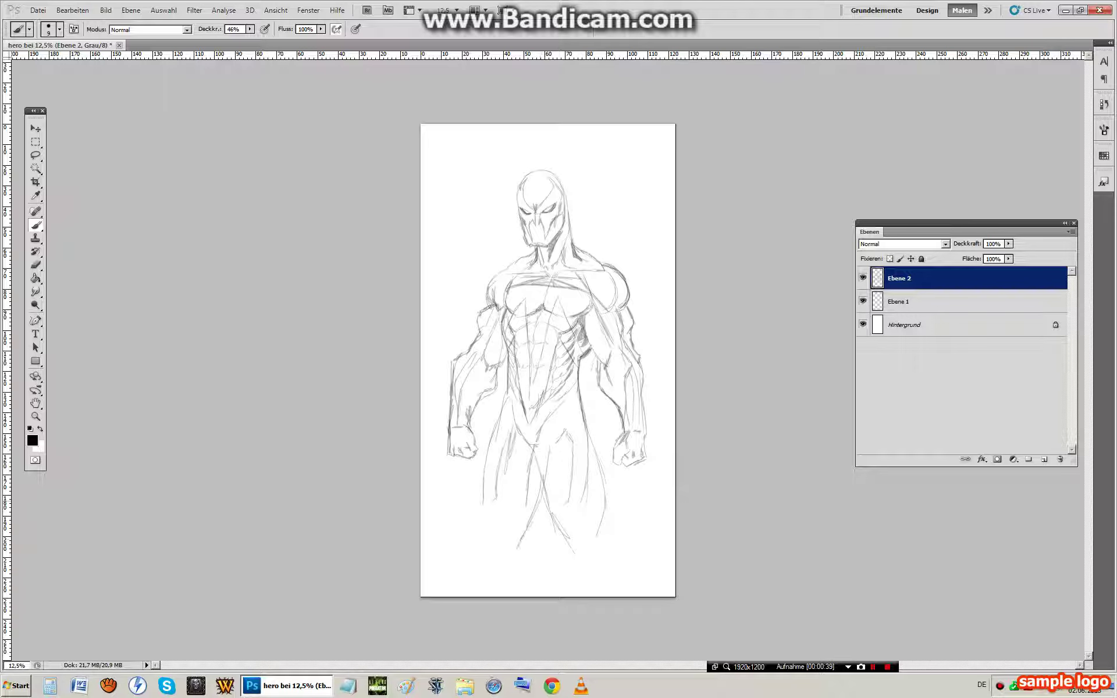
drag(483, 506, 479, 546)
drag(555, 516, 571, 557)
drag(605, 498, 614, 542)
Erase the stray lines inside the figure's thigh on the right of the drawing and redraw its muscle contours up to the hip
key(e)
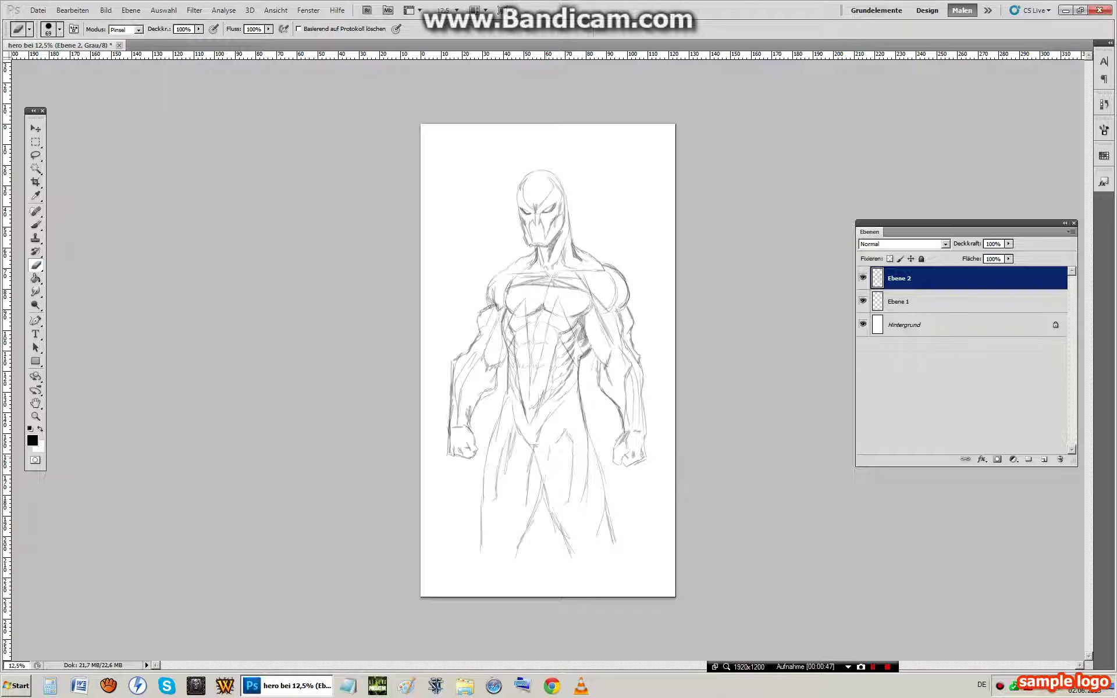
drag(542, 472, 584, 499)
drag(571, 429, 561, 439)
key(b)
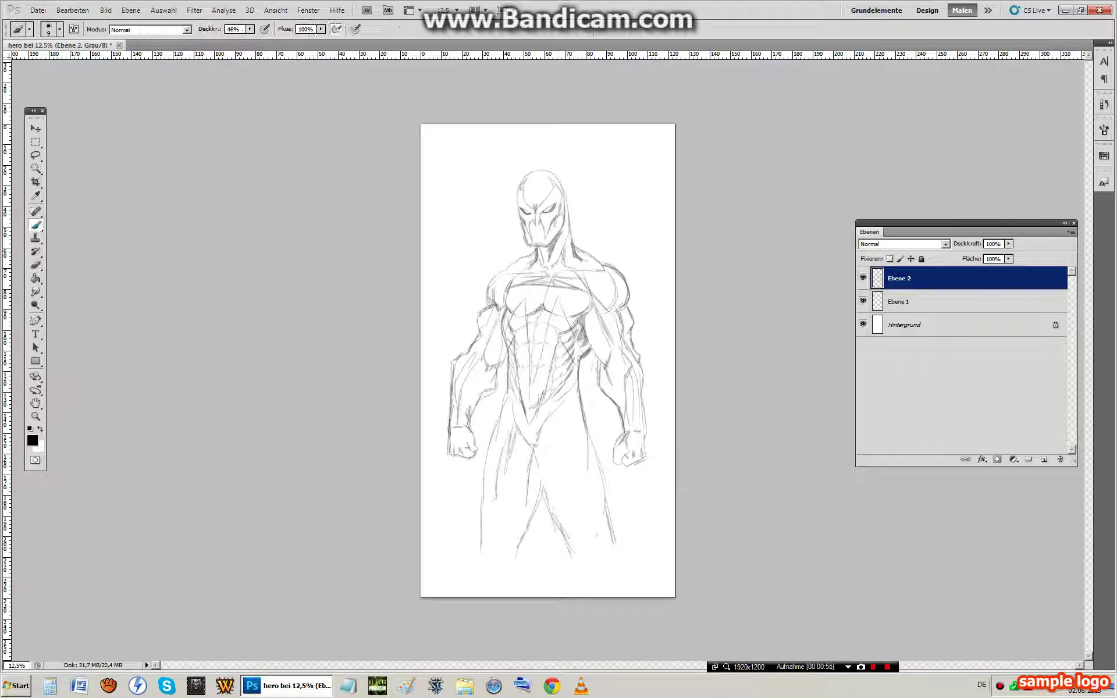
mouse_move(535, 449)
mouse_down()
mouse_move(556, 519)
mouse_move(585, 516)
mouse_move(579, 464)
mouse_move(552, 422)
mouse_up()
drag(585, 446, 569, 412)
drag(582, 455, 573, 435)
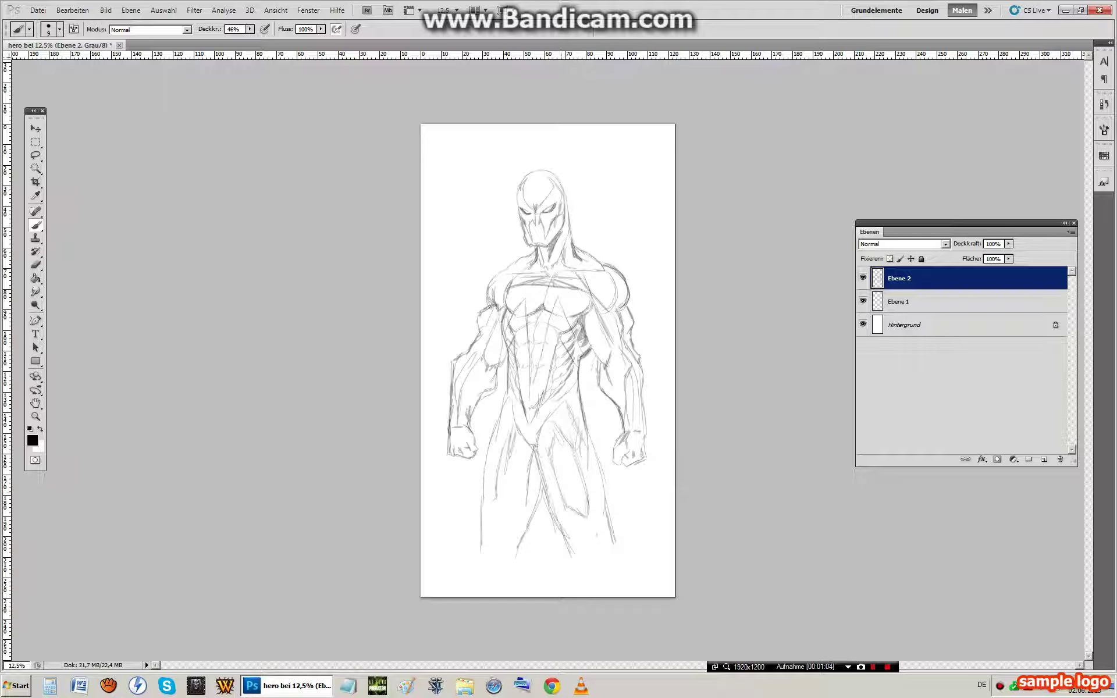
Sketch the knee and lower leg on the right of the drawing, running down to the canvas edge
drag(582, 517, 589, 563)
drag(586, 517, 612, 583)
drag(613, 539, 651, 596)
drag(588, 560, 578, 583)
Sketch the inner thigh, knee and lower leg on the left of the drawing, with hatching around the knee
mouse_move(501, 456)
mouse_down()
mouse_move(489, 503)
mouse_move(518, 541)
mouse_up()
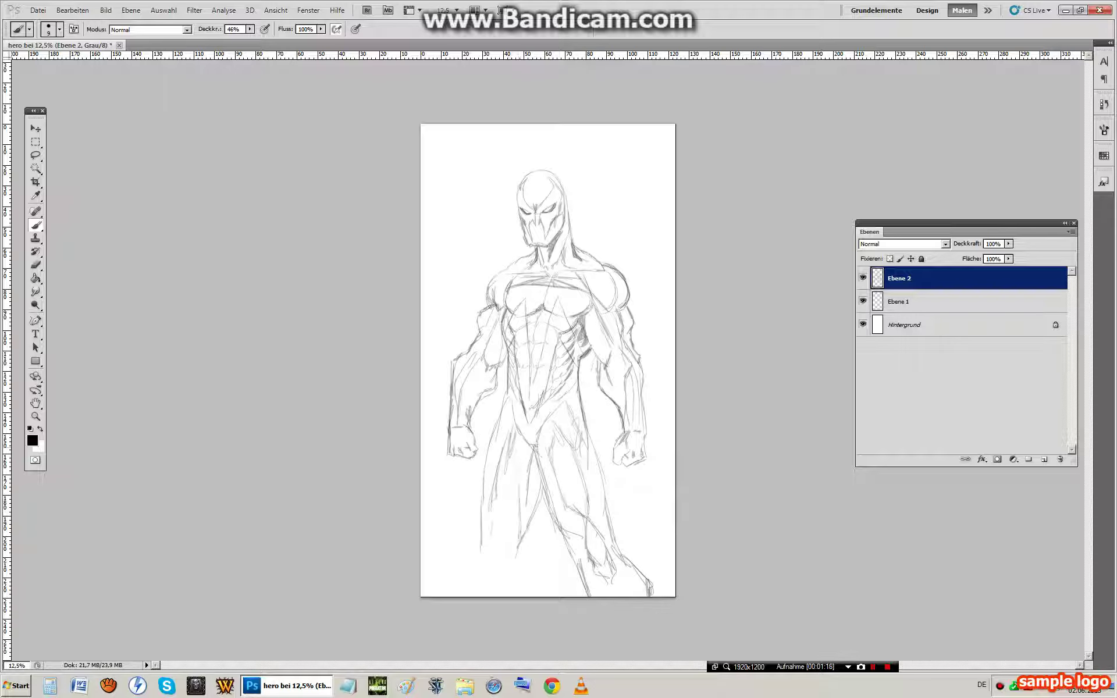
mouse_move(497, 498)
mouse_down()
mouse_move(473, 554)
mouse_move(475, 587)
mouse_move(527, 577)
mouse_up()
mouse_move(476, 574)
mouse_down()
mouse_move(473, 596)
mouse_move(501, 596)
mouse_move(537, 489)
mouse_move(513, 547)
mouse_up()
mouse_move(520, 527)
mouse_down()
mouse_move(514, 561)
mouse_move(525, 580)
mouse_up()
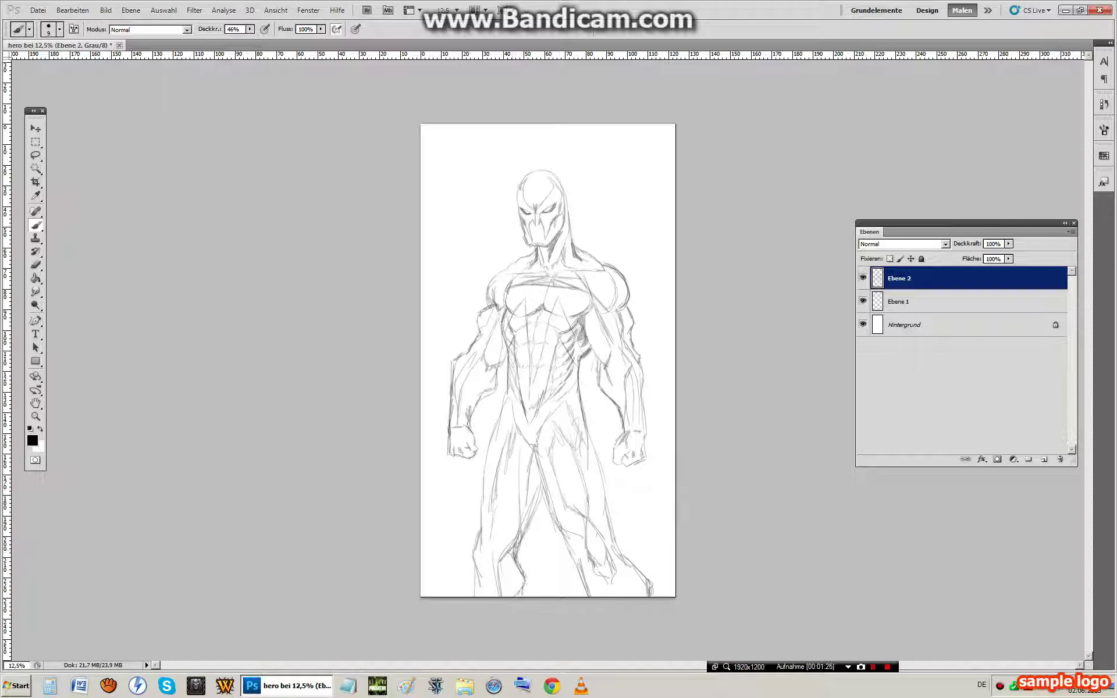
drag(506, 539, 493, 571)
drag(519, 523, 504, 555)
drag(507, 552, 503, 580)
mouse_move(515, 540)
mouse_down()
mouse_move(498, 591)
mouse_move(474, 593)
mouse_up()
drag(476, 566, 472, 594)
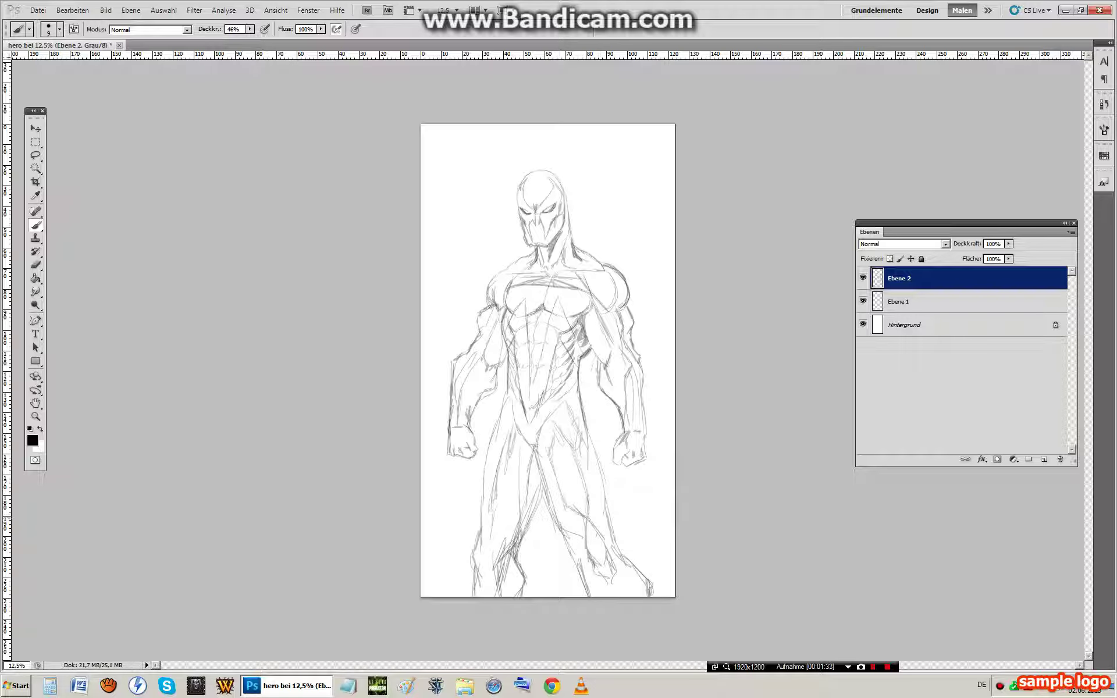
On layer Ebene 1, set up a medium grey brush with size 180 and 100% opacity
click(931, 301)
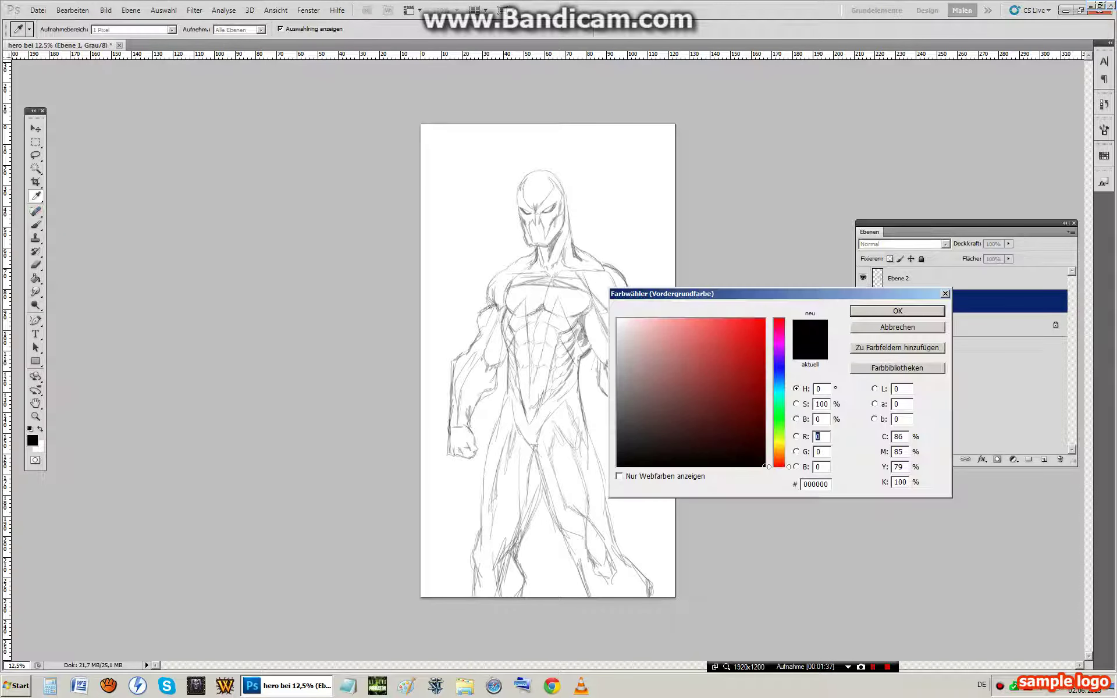
click(32, 440)
click(617, 399)
click(897, 311)
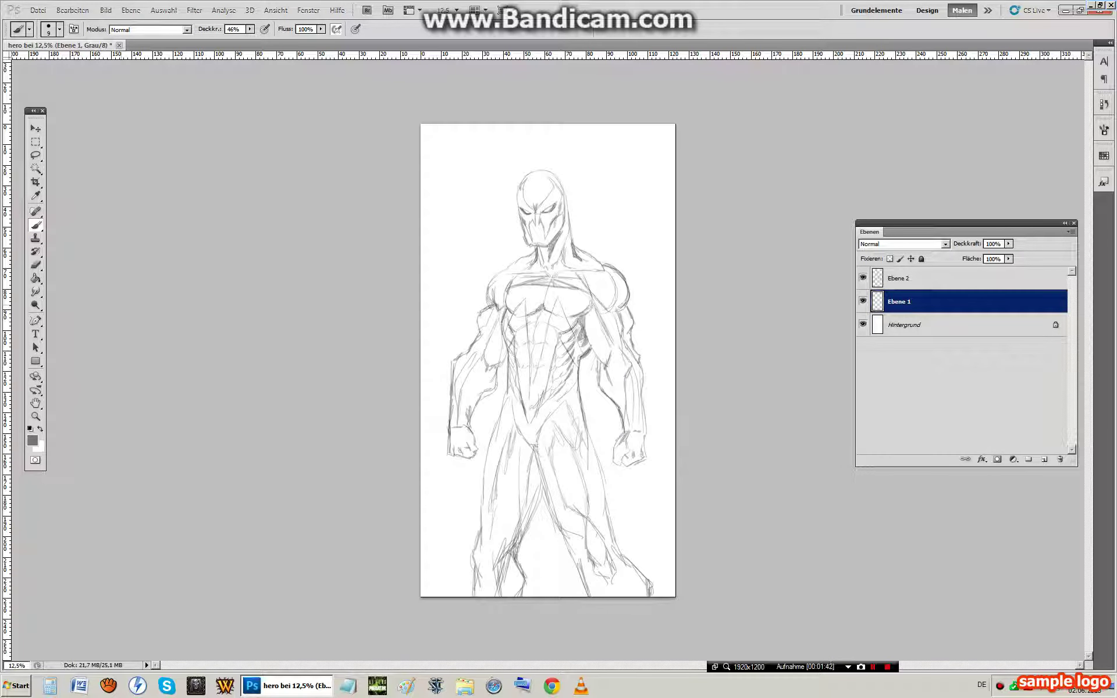
click(60, 29)
click(97, 60)
click(250, 29)
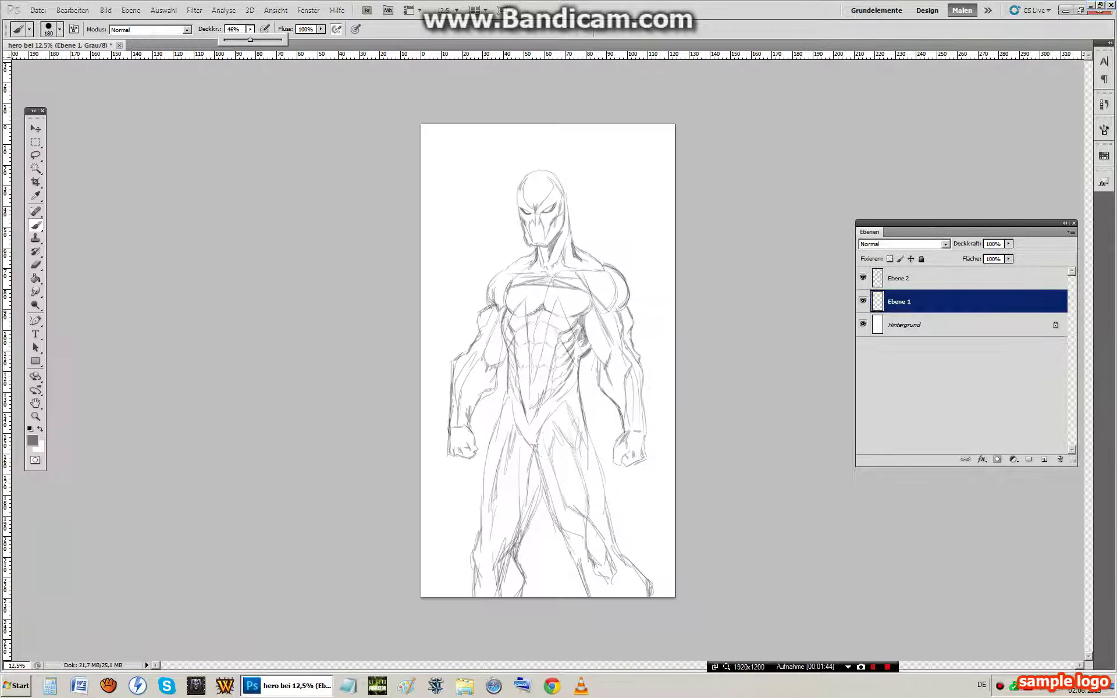
drag(250, 39, 264, 39)
Fill the figure's legs and torso with solid medium grey inside the sketch lines
mouse_move(575, 291)
mouse_down()
mouse_move(532, 339)
mouse_move(541, 355)
mouse_move(577, 354)
mouse_move(561, 372)
mouse_move(561, 419)
mouse_move(567, 428)
mouse_move(575, 373)
mouse_move(573, 442)
mouse_move(590, 474)
mouse_move(582, 393)
mouse_move(594, 485)
mouse_move(597, 460)
mouse_move(579, 509)
mouse_move(561, 488)
mouse_move(553, 515)
mouse_move(581, 588)
mouse_move(602, 576)
mouse_move(608, 523)
mouse_move(614, 553)
mouse_move(652, 593)
mouse_move(623, 594)
mouse_up()
mouse_move(511, 430)
mouse_down()
mouse_move(498, 506)
mouse_move(505, 422)
mouse_move(488, 553)
mouse_move(476, 557)
mouse_move(486, 590)
mouse_move(500, 547)
mouse_move(516, 588)
mouse_move(508, 531)
mouse_move(533, 480)
mouse_up()
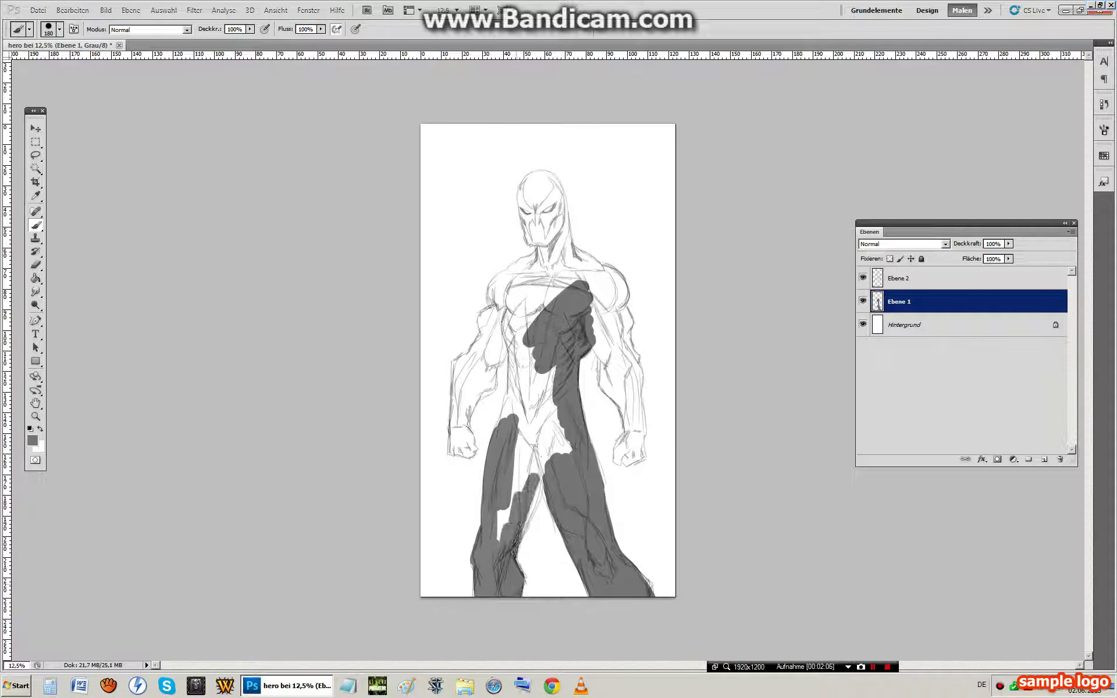
mouse_move(522, 532)
mouse_down()
mouse_move(555, 419)
mouse_move(526, 407)
mouse_move(520, 494)
mouse_move(499, 541)
mouse_up()
mouse_move(517, 416)
mouse_down()
mouse_move(518, 329)
mouse_move(513, 358)
mouse_move(519, 331)
mouse_move(532, 390)
mouse_move(567, 445)
mouse_up()
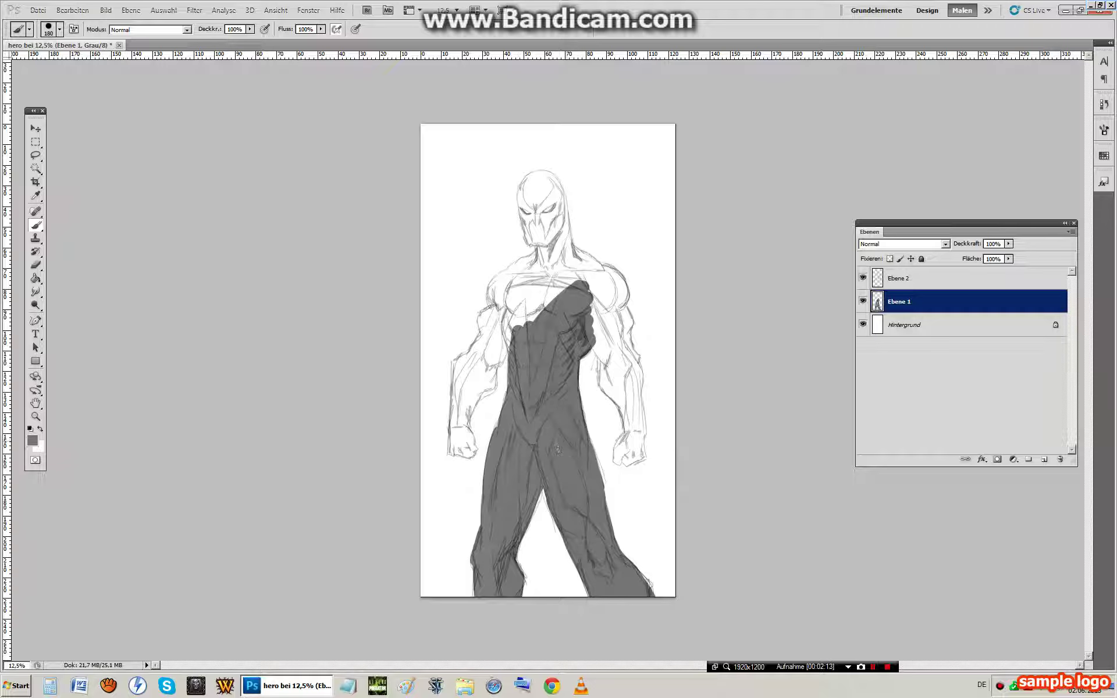
mouse_move(530, 323)
mouse_down()
mouse_move(551, 284)
mouse_move(502, 297)
mouse_move(518, 322)
mouse_move(508, 343)
mouse_move(494, 290)
mouse_move(515, 268)
mouse_move(503, 270)
mouse_move(538, 256)
mouse_move(529, 270)
mouse_move(558, 264)
mouse_move(568, 296)
mouse_move(573, 276)
mouse_move(593, 296)
mouse_move(574, 268)
mouse_up()
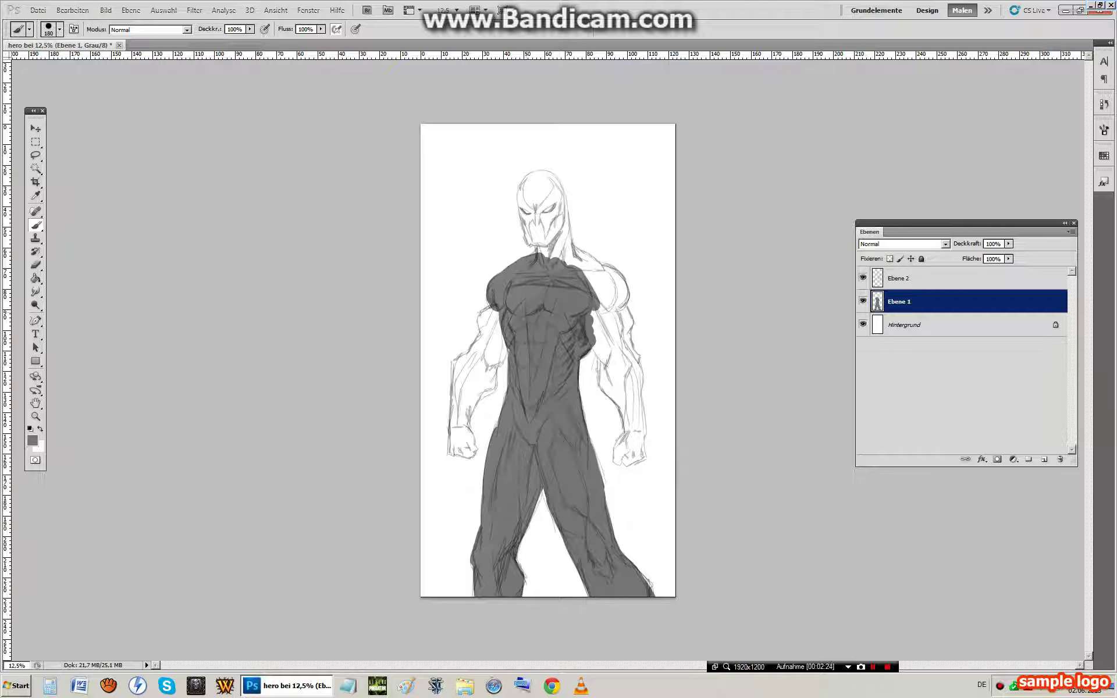
Fill both arms, the shoulder on the right of the drawing and the fists with the same medium grey
mouse_move(493, 313)
mouse_down()
mouse_move(475, 360)
mouse_move(491, 343)
mouse_move(485, 397)
mouse_move(448, 438)
mouse_move(453, 388)
mouse_move(471, 347)
mouse_move(462, 373)
mouse_move(474, 387)
mouse_move(472, 452)
mouse_move(450, 454)
mouse_move(471, 458)
mouse_up()
mouse_move(590, 280)
mouse_down()
mouse_move(608, 387)
mouse_move(629, 436)
mouse_move(637, 384)
mouse_move(640, 442)
mouse_move(614, 303)
mouse_move(631, 332)
mouse_move(621, 271)
mouse_move(609, 307)
mouse_move(588, 268)
mouse_up()
drag(610, 333, 617, 391)
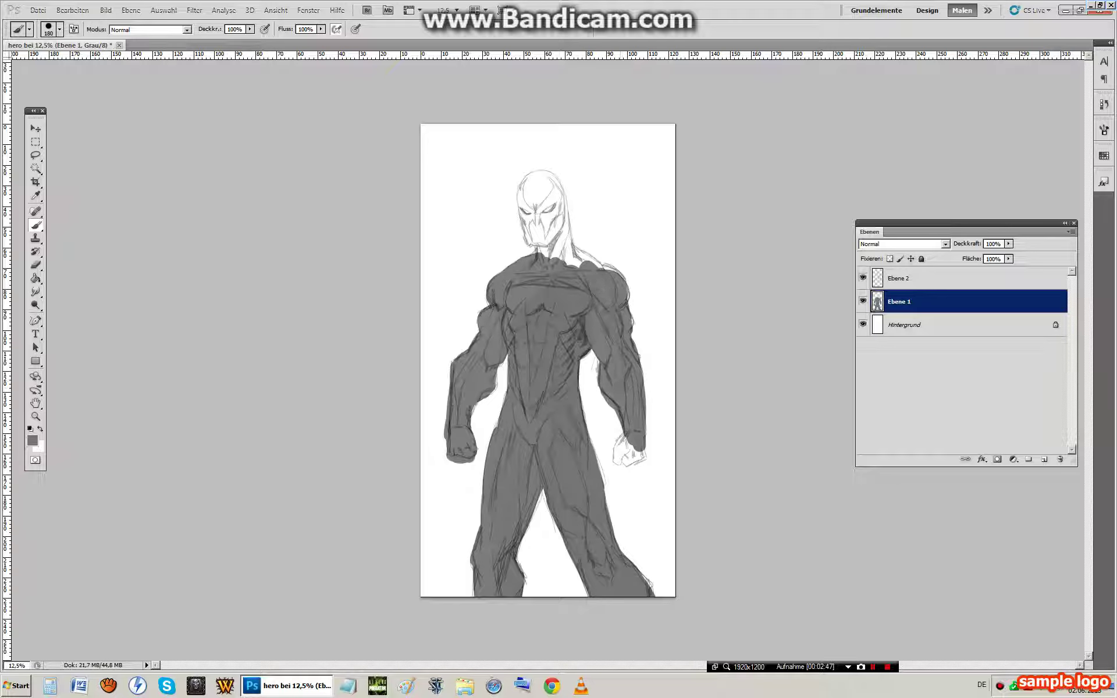
mouse_move(624, 437)
mouse_down()
mouse_move(617, 460)
mouse_move(643, 459)
mouse_up()
Fill the neck, the top of the shoulder and the head with grey to complete the silhouette
mouse_move(546, 230)
mouse_down()
mouse_move(544, 258)
mouse_move(609, 268)
mouse_up()
mouse_move(536, 186)
mouse_down()
mouse_move(530, 243)
mouse_move(542, 213)
mouse_move(563, 215)
mouse_move(568, 230)
mouse_move(561, 185)
mouse_up()
drag(562, 189, 569, 222)
mouse_move(548, 170)
mouse_down()
mouse_move(530, 177)
mouse_move(518, 212)
mouse_up()
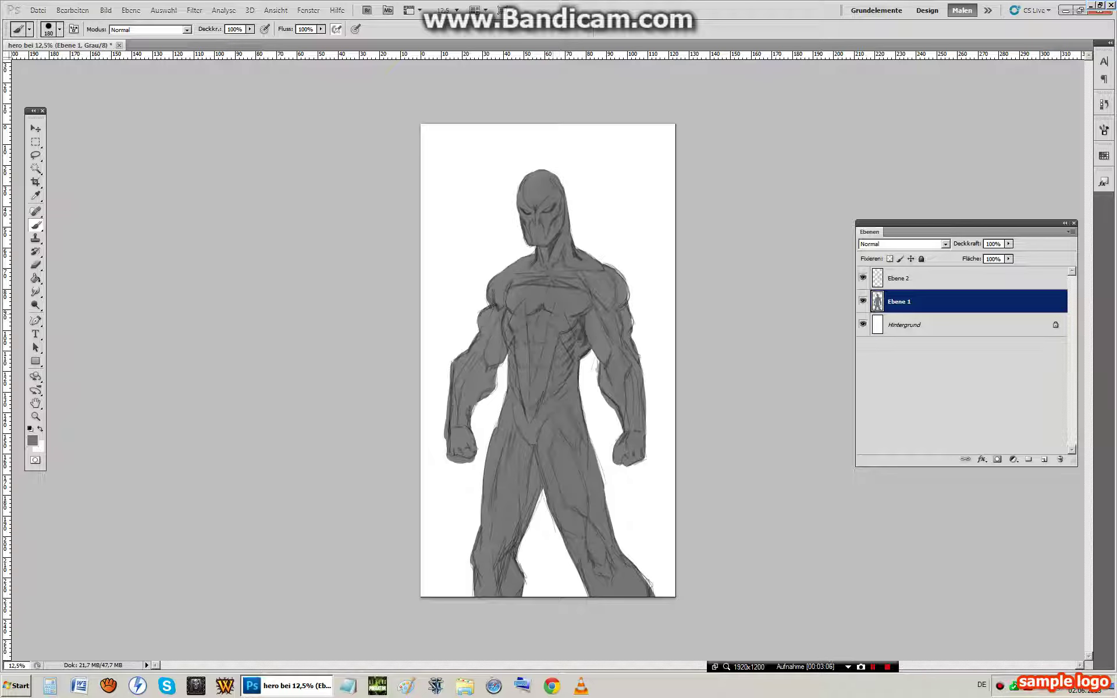
Duplicate layer Ebene 1 as Ebene 1 Kopie within the hero document
click(131, 10)
click(145, 32)
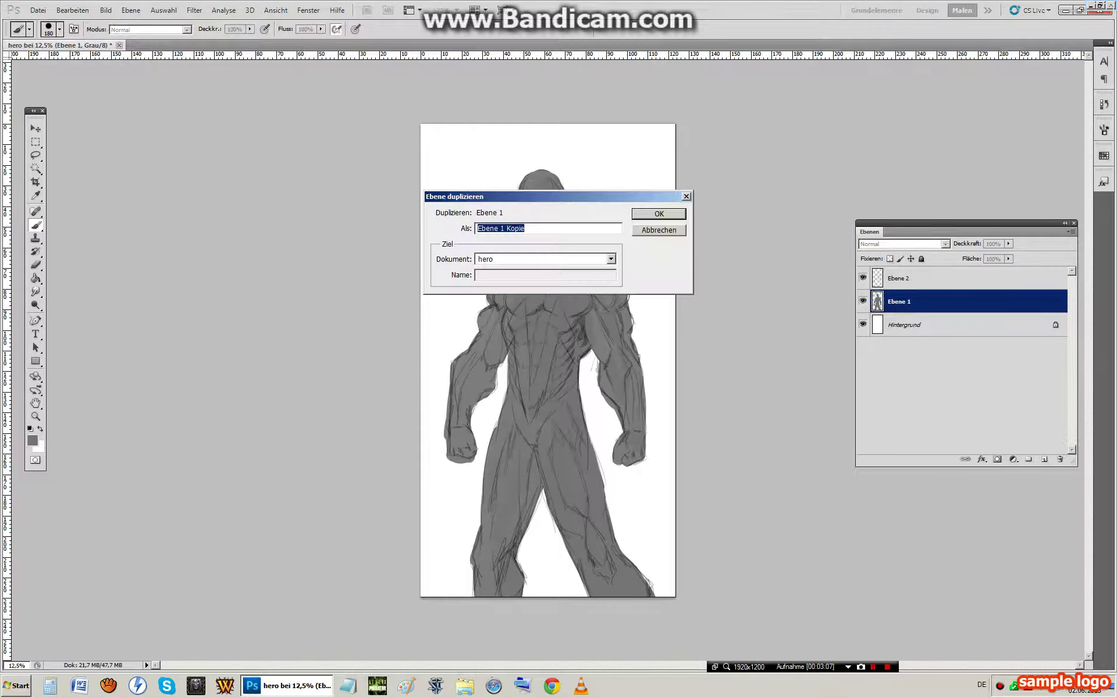
key(Return)
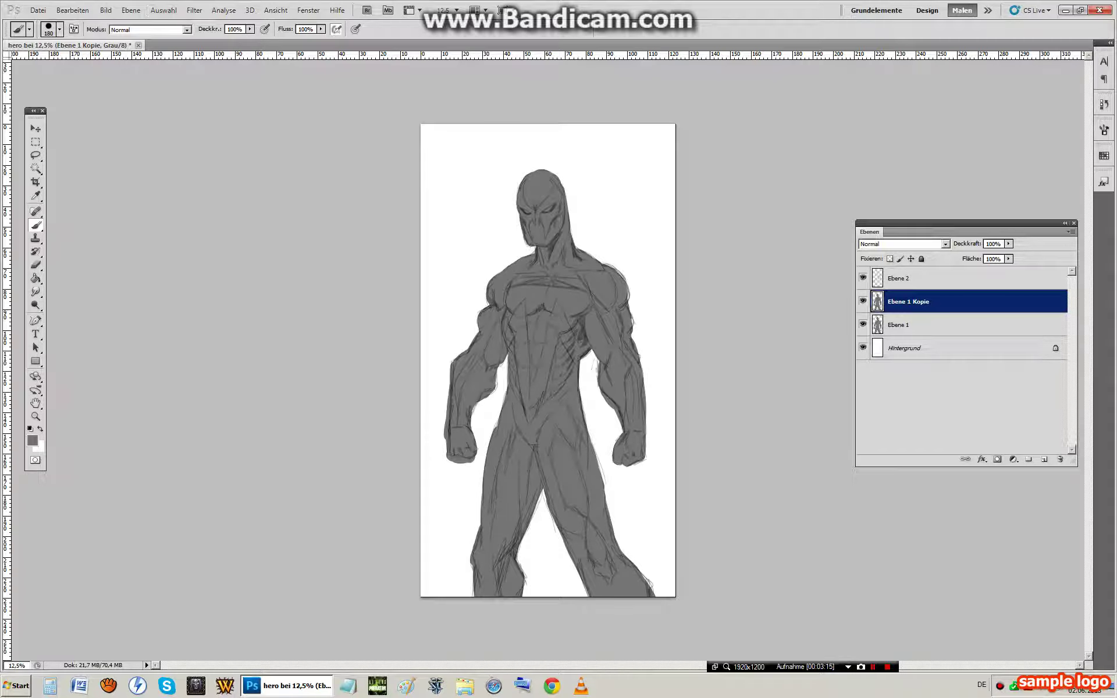
Try merging all visible layers into one, and undo the merge
click(131, 10)
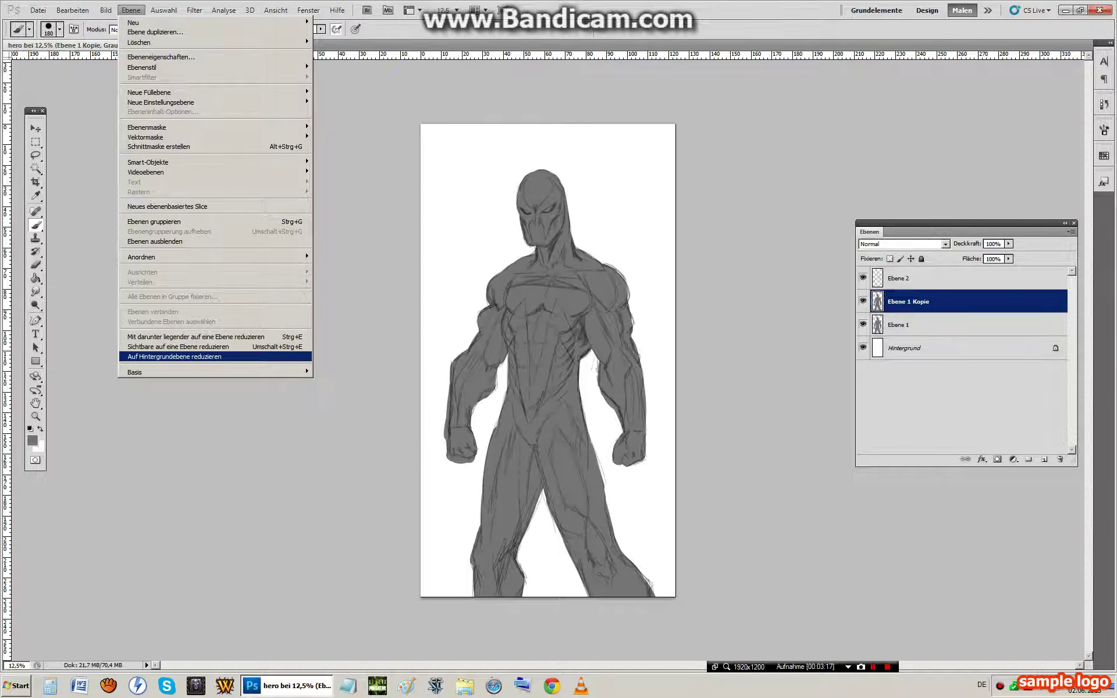
key(Up)
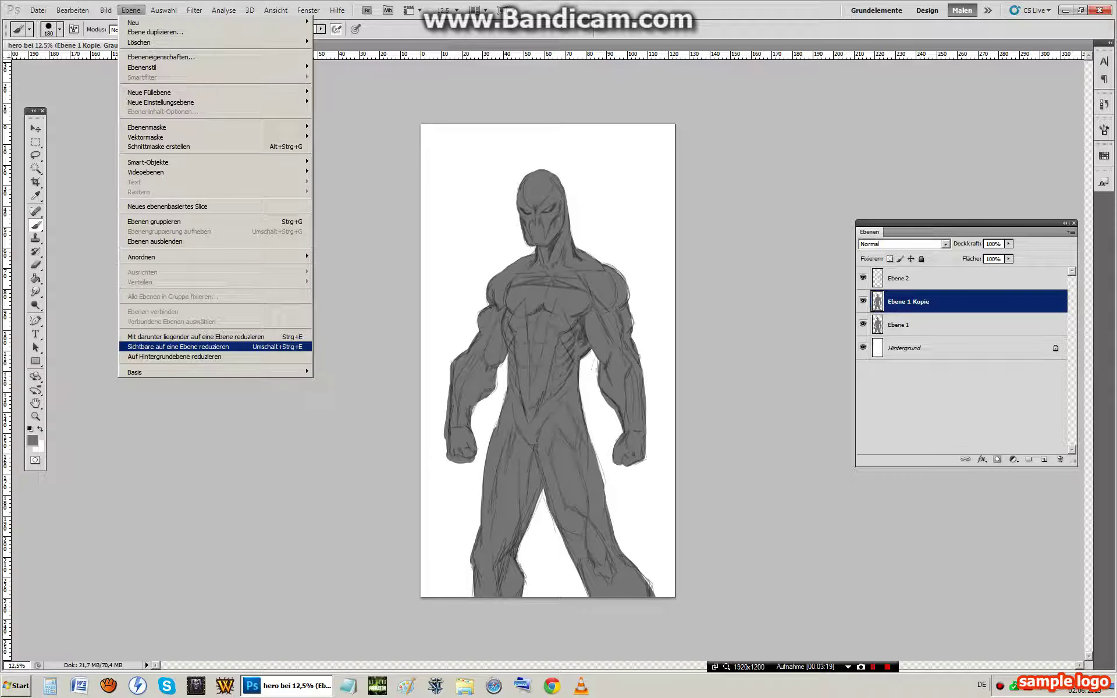
key(Return)
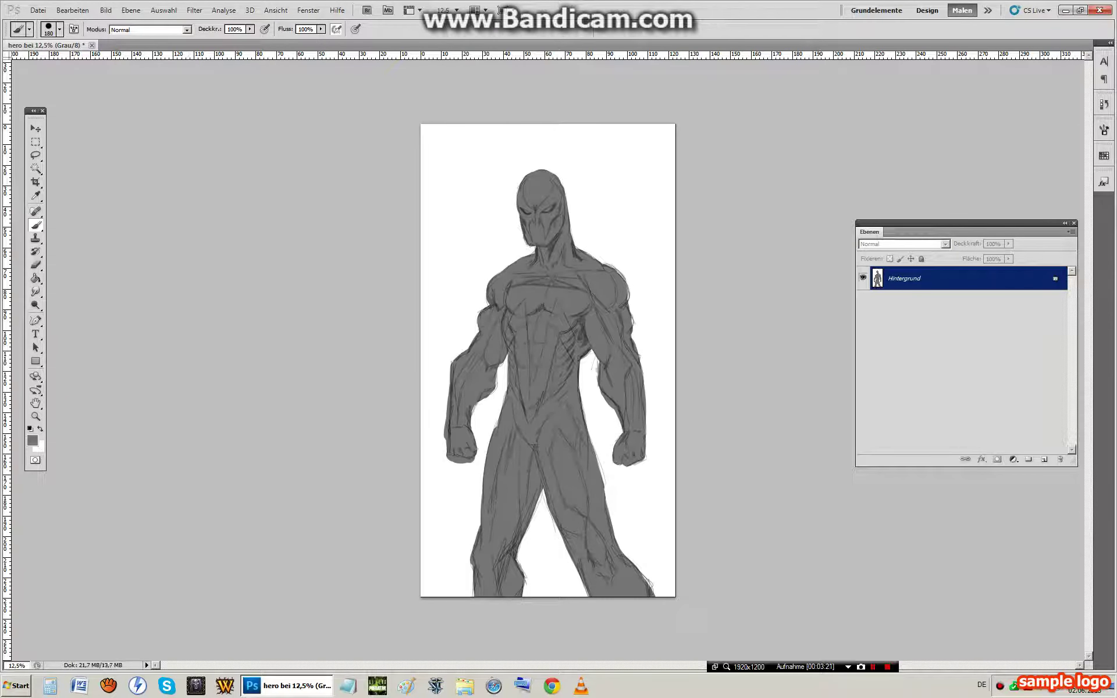
key(alt+b)
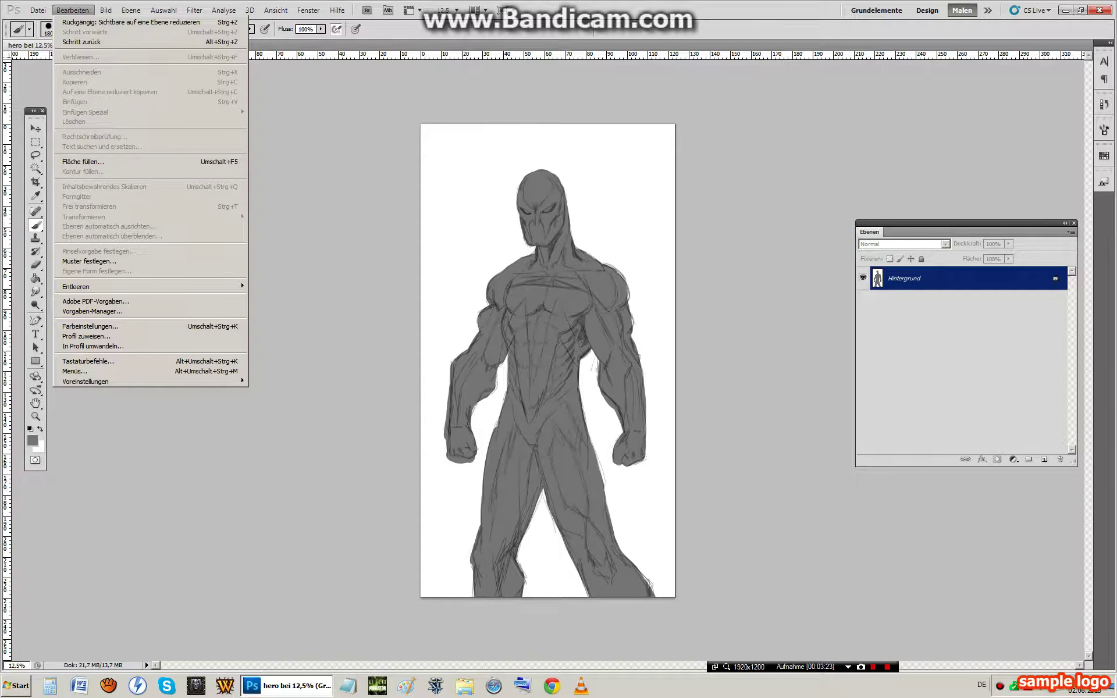
key(Return)
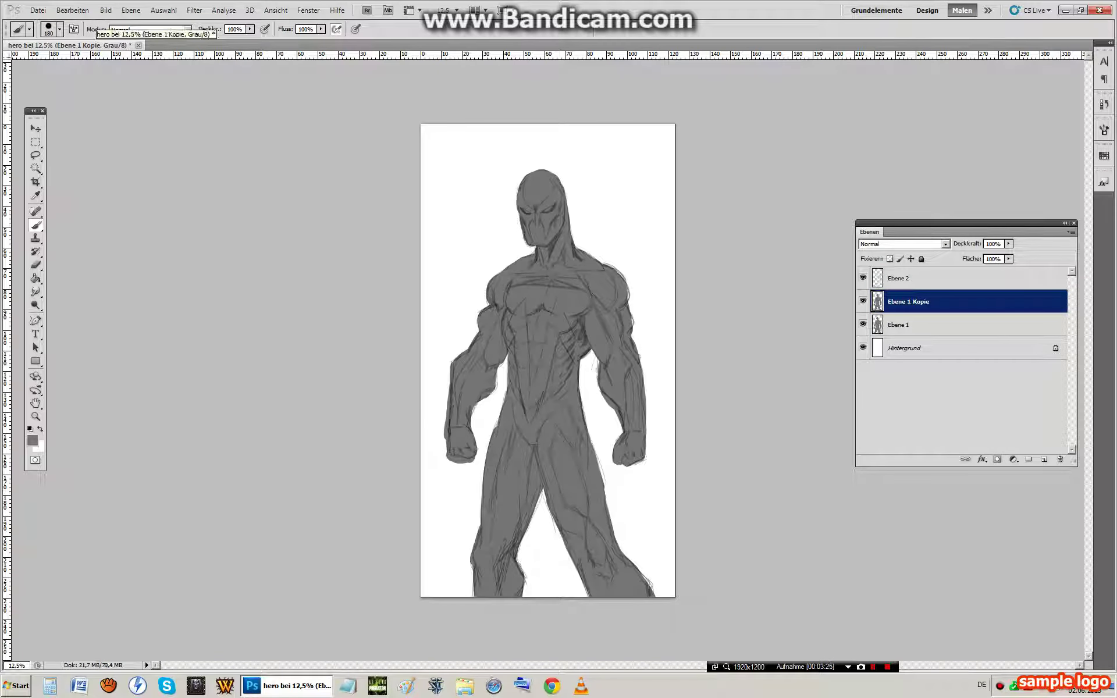
Merge layer Ebene 1 Kopie down into Ebene 1
click(130, 11)
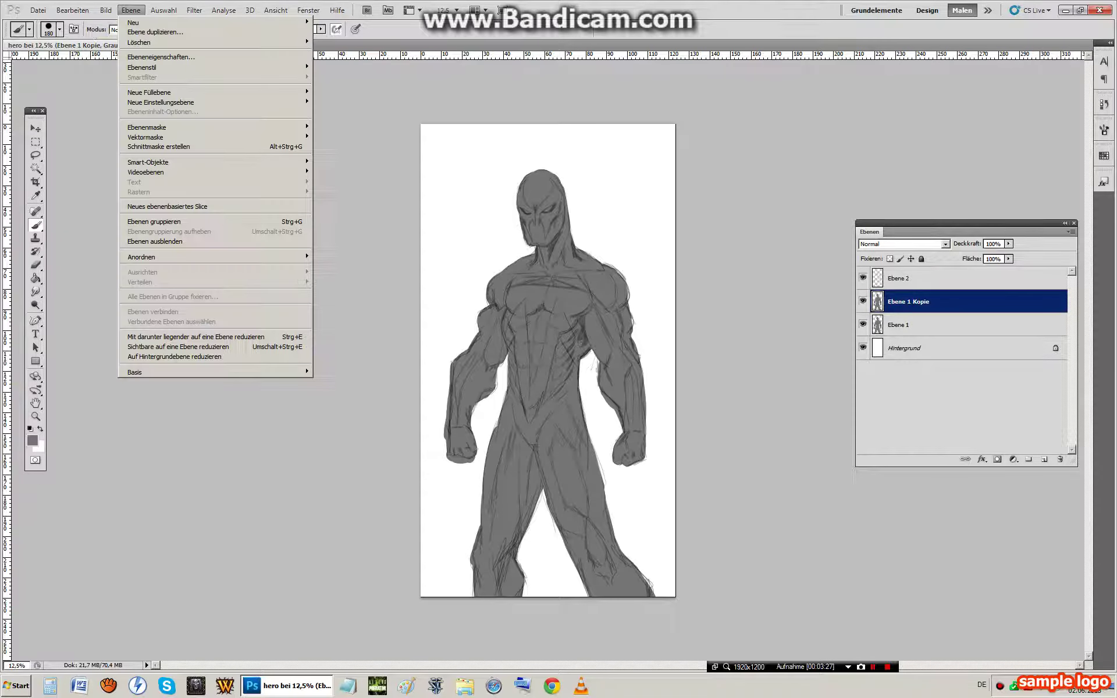
key(Down)
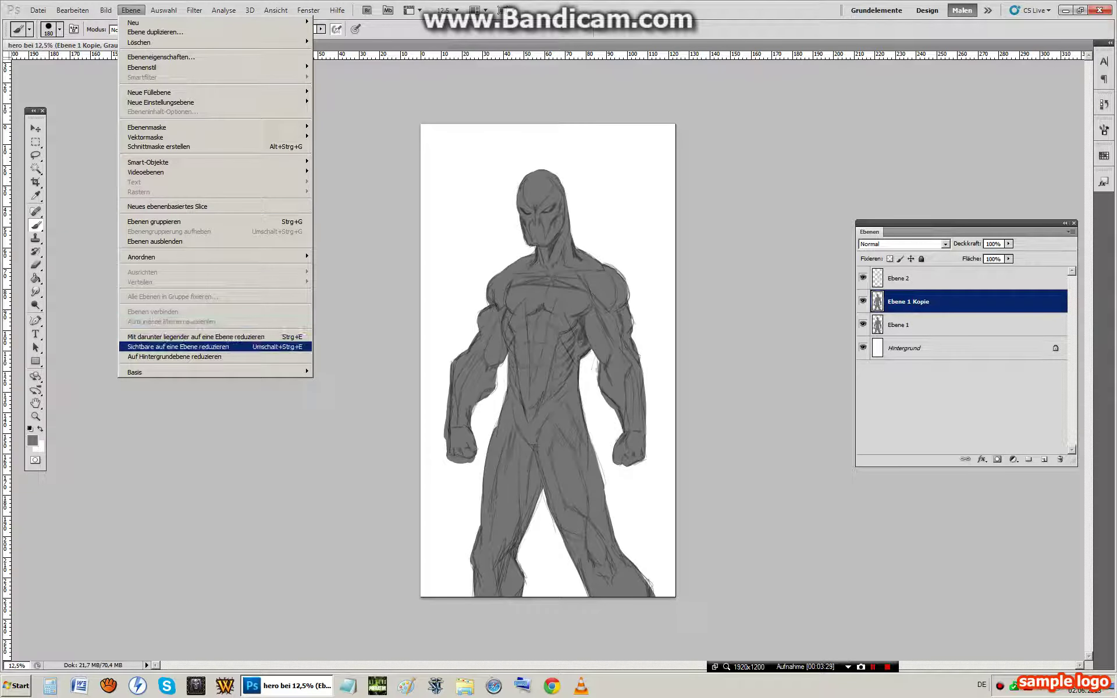
key(Up)
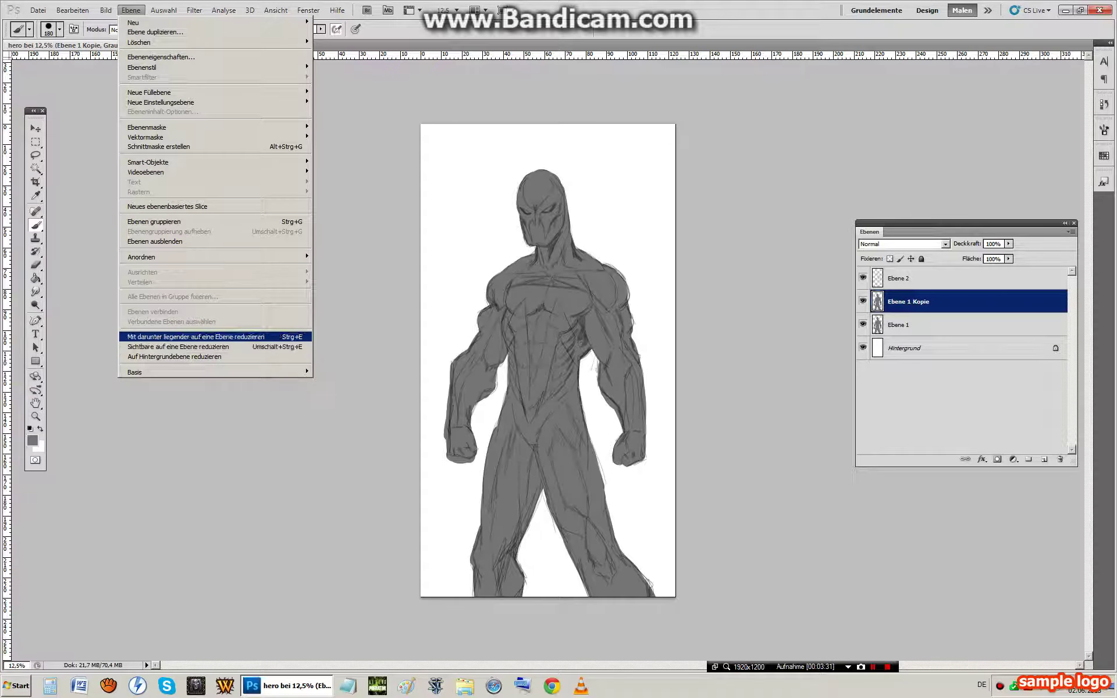
key(Return)
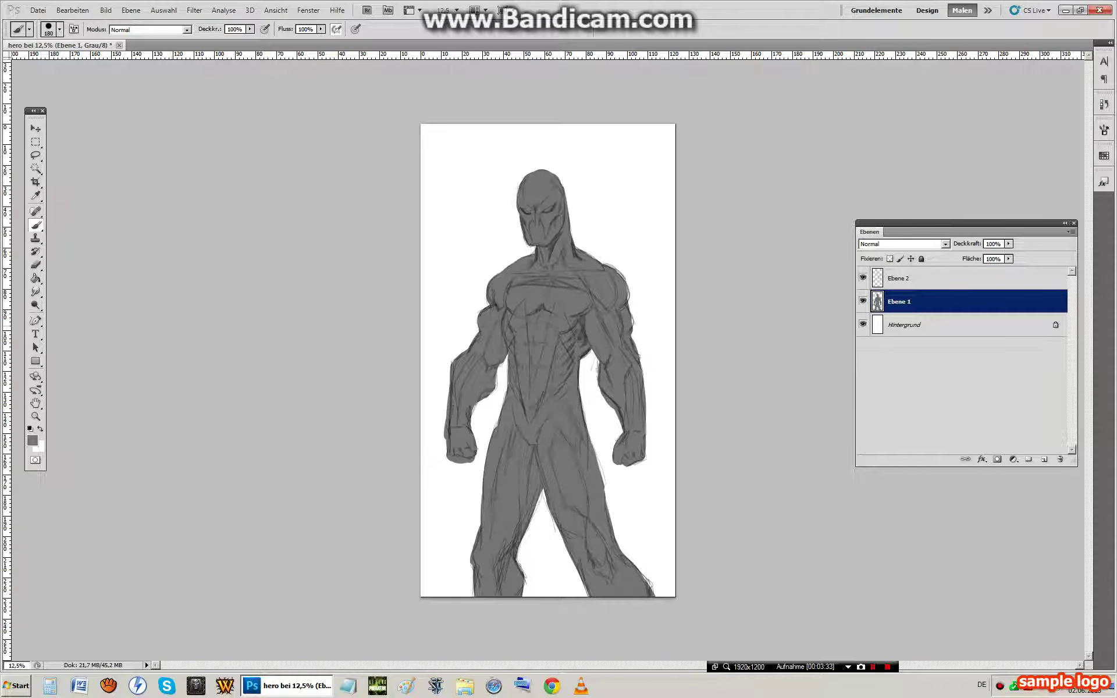
Select the sketch layer Ebene 2 and turn its visibility off and on to check the grey silhouette
click(919, 279)
click(863, 278)
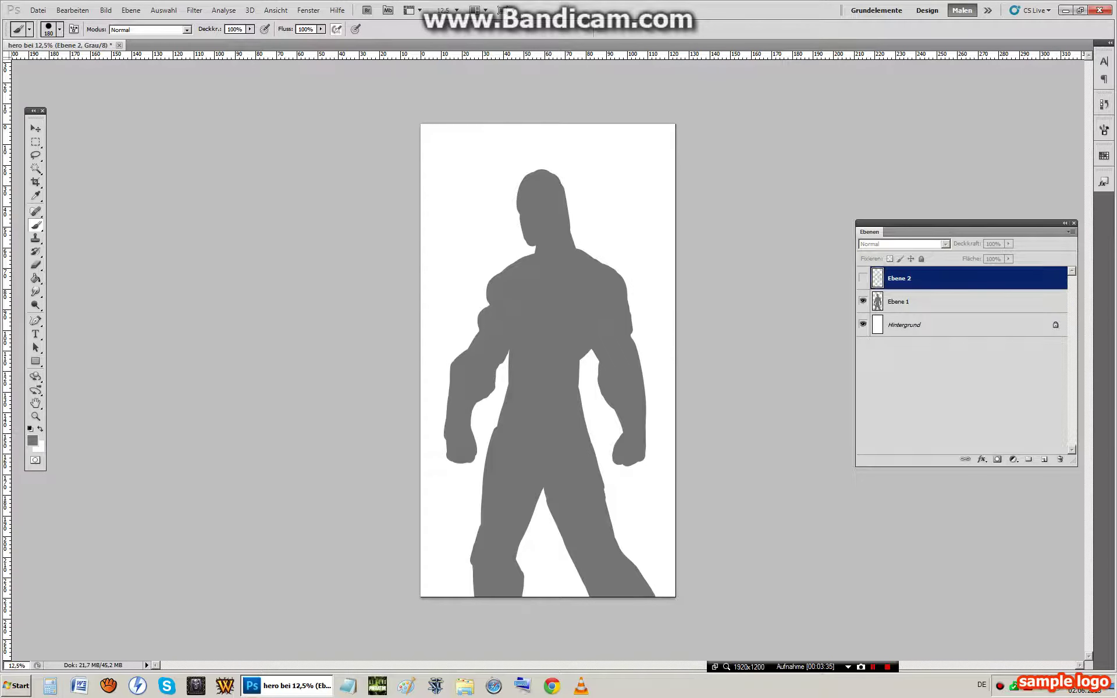
click(863, 278)
Flip the whole canvas horizontally
click(105, 10)
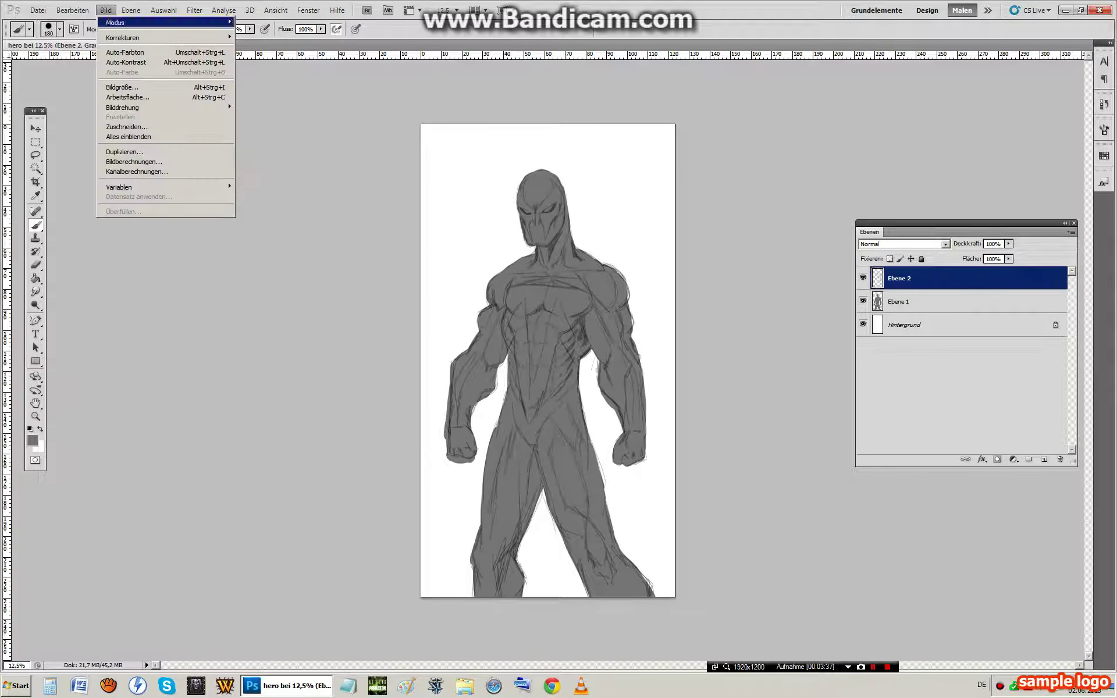
mouse_move(123, 107)
click(288, 152)
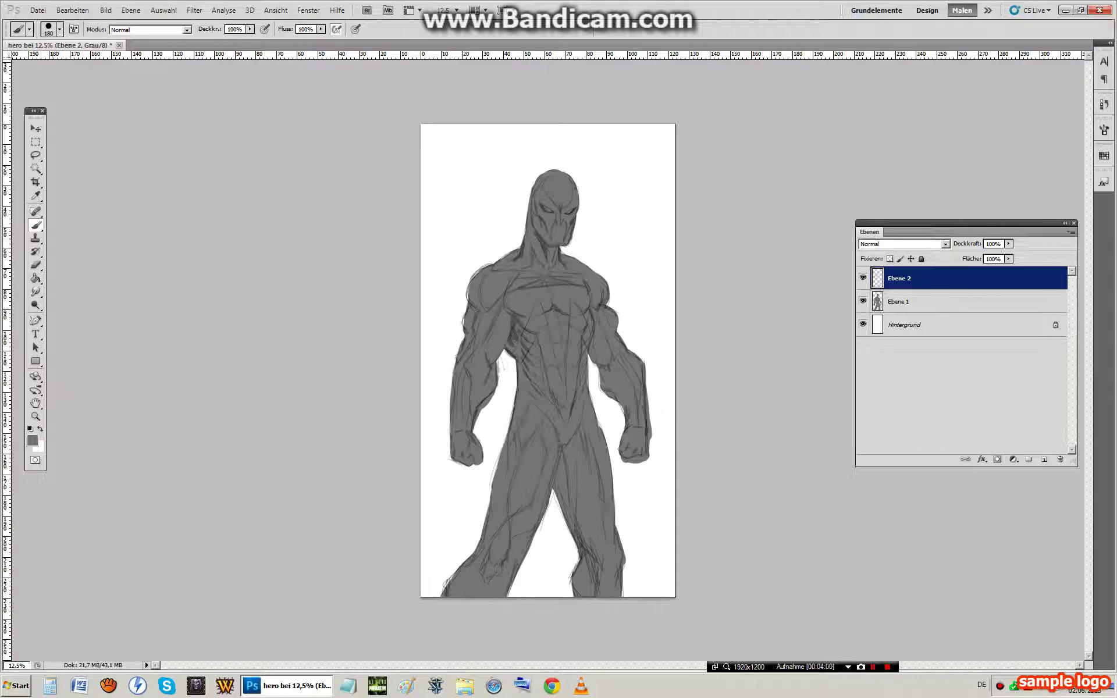
Set the foreground colour to near-black 1a1a1a and the brush size to 50
click(33, 441)
click(621, 450)
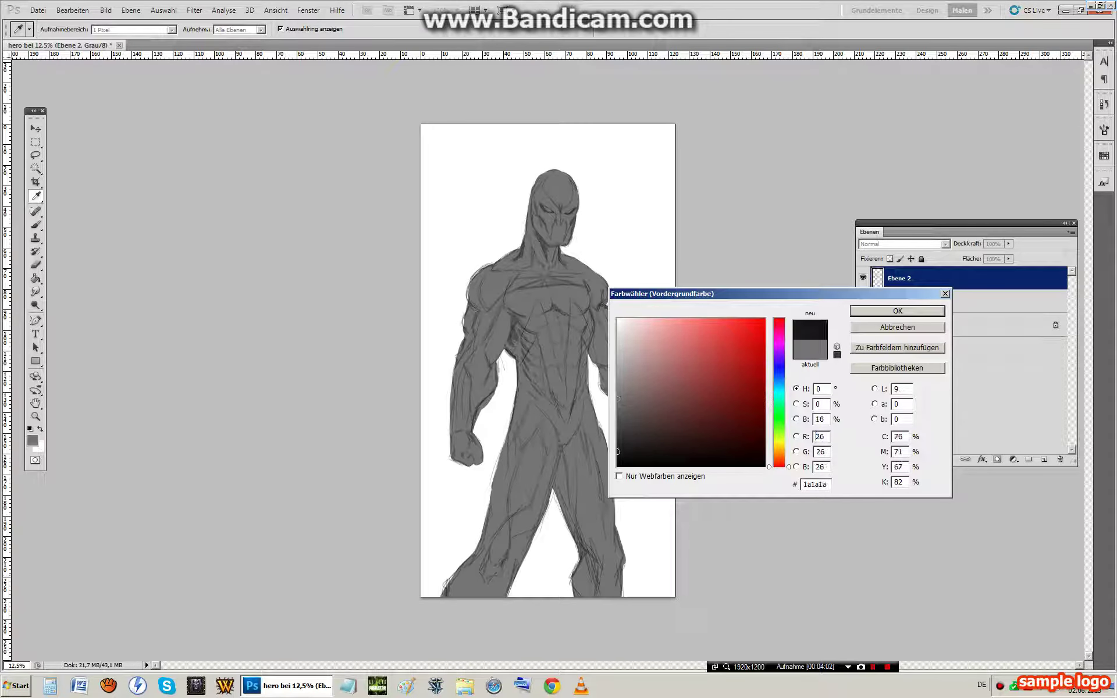
click(897, 311)
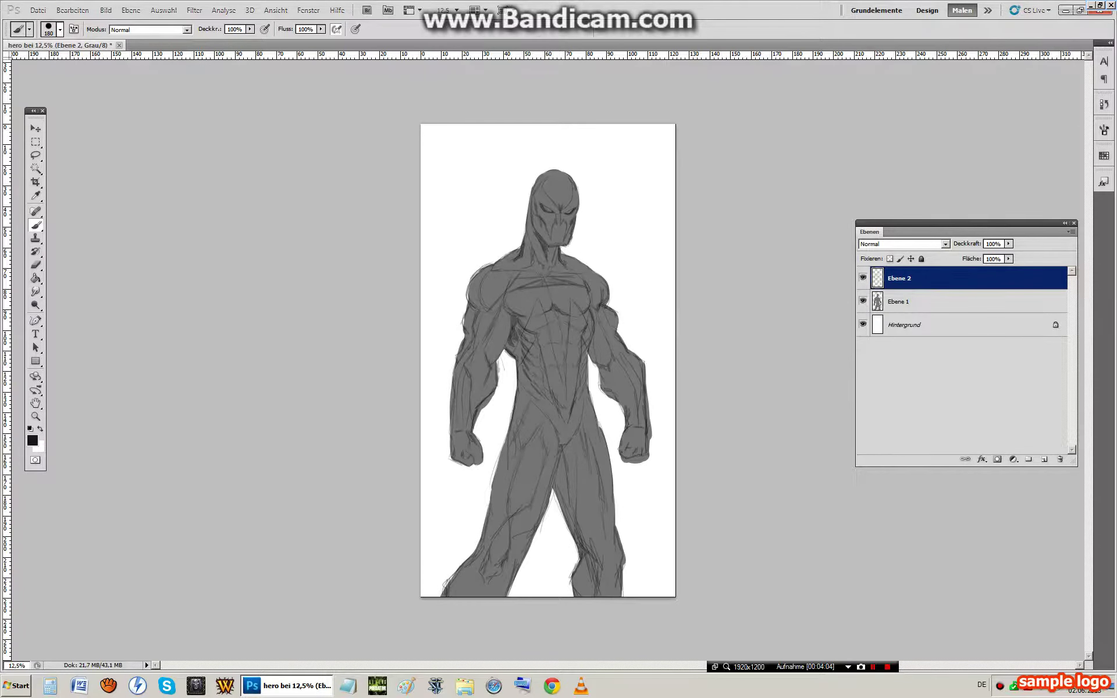
click(60, 30)
click(47, 61)
key(Return)
Paint near-black contour strokes along the shoulders, the figure's right arm, the chest muscles and the centre line of the abdomen
mouse_move(518, 280)
mouse_down()
mouse_move(505, 293)
mouse_move(564, 285)
mouse_move(488, 334)
mouse_move(488, 311)
mouse_up()
drag(479, 281, 495, 315)
mouse_move(481, 287)
mouse_down()
mouse_move(499, 312)
mouse_move(476, 323)
mouse_move(465, 354)
mouse_move(481, 351)
mouse_move(487, 382)
mouse_up()
drag(488, 374, 484, 395)
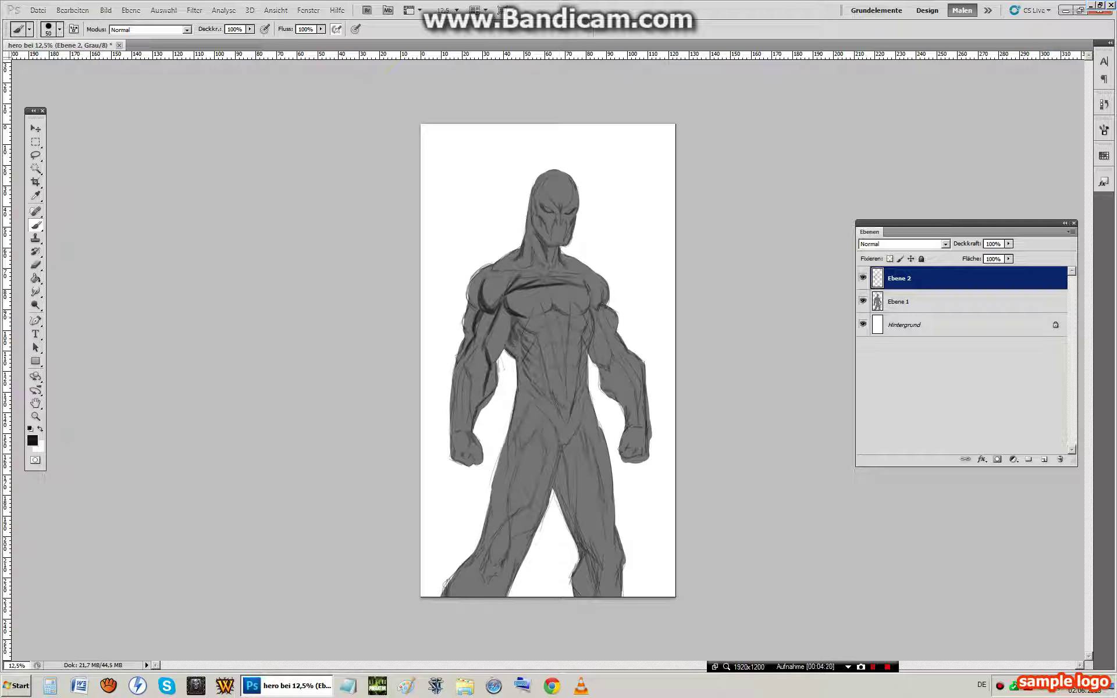
mouse_move(554, 302)
mouse_down()
mouse_move(568, 315)
mouse_move(541, 317)
mouse_up()
mouse_move(594, 289)
mouse_down()
mouse_move(555, 341)
mouse_move(568, 393)
mouse_up()
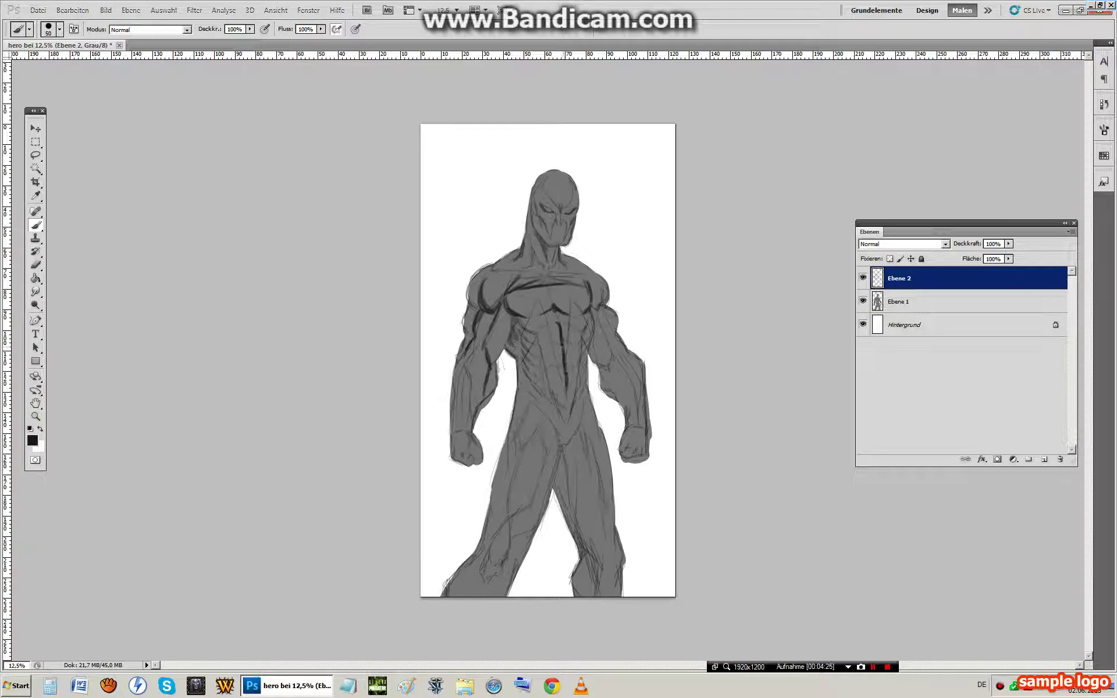
Outline both sides of the waist, the hips and the inner and outer edges of both legs with thick near-black strokes
mouse_move(505, 345)
mouse_down()
mouse_move(517, 360)
mouse_move(506, 442)
mouse_up()
mouse_move(515, 397)
mouse_down()
mouse_move(483, 540)
mouse_move(441, 597)
mouse_up()
mouse_move(511, 596)
mouse_down()
mouse_move(514, 562)
mouse_move(582, 419)
mouse_up()
mouse_move(553, 491)
mouse_down()
mouse_move(580, 549)
mouse_move(573, 595)
mouse_up()
drag(592, 407, 623, 596)
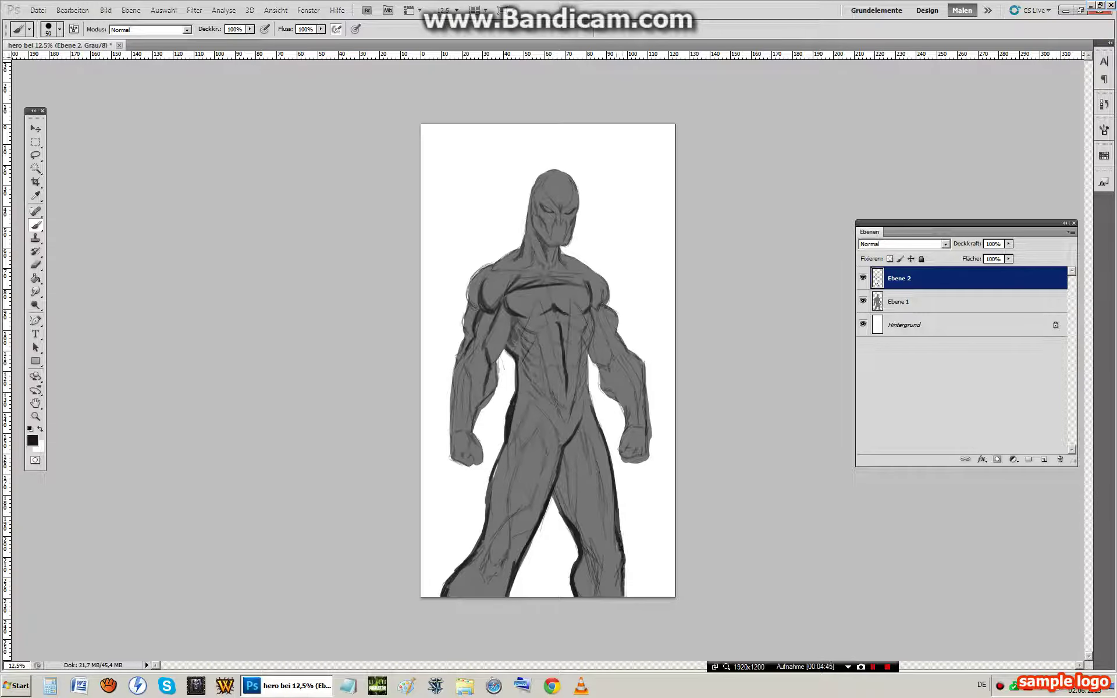
drag(622, 546, 623, 572)
drag(592, 409, 593, 314)
Fill both eyes of the mask with white using a much smaller brush
key(z)
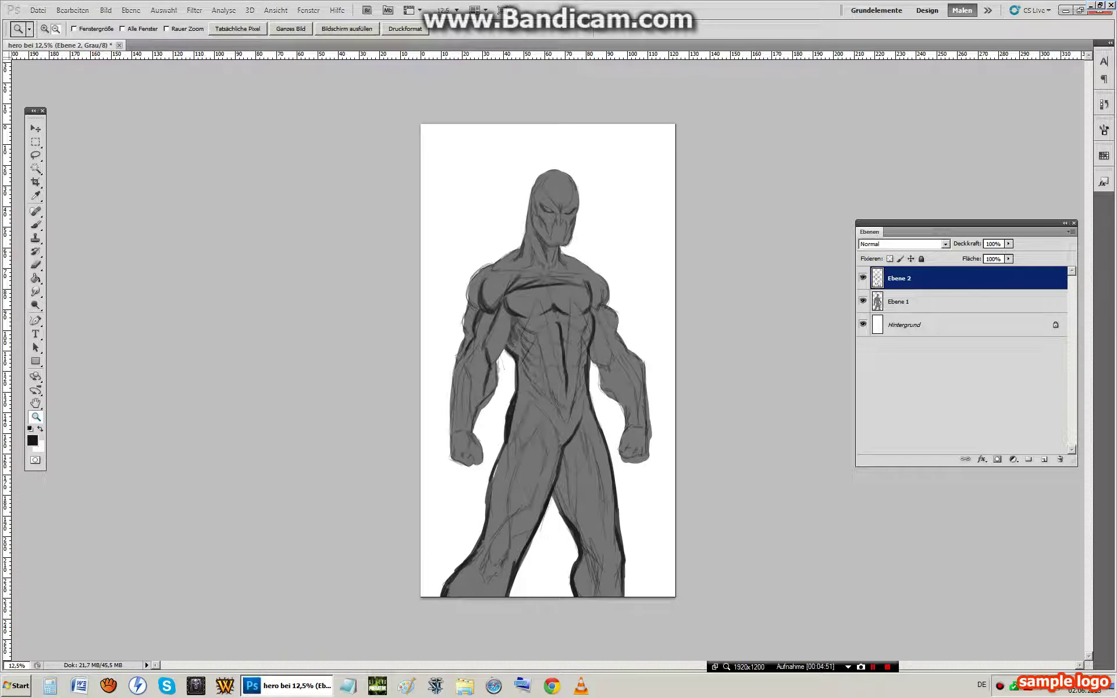
drag(496, 171, 685, 278)
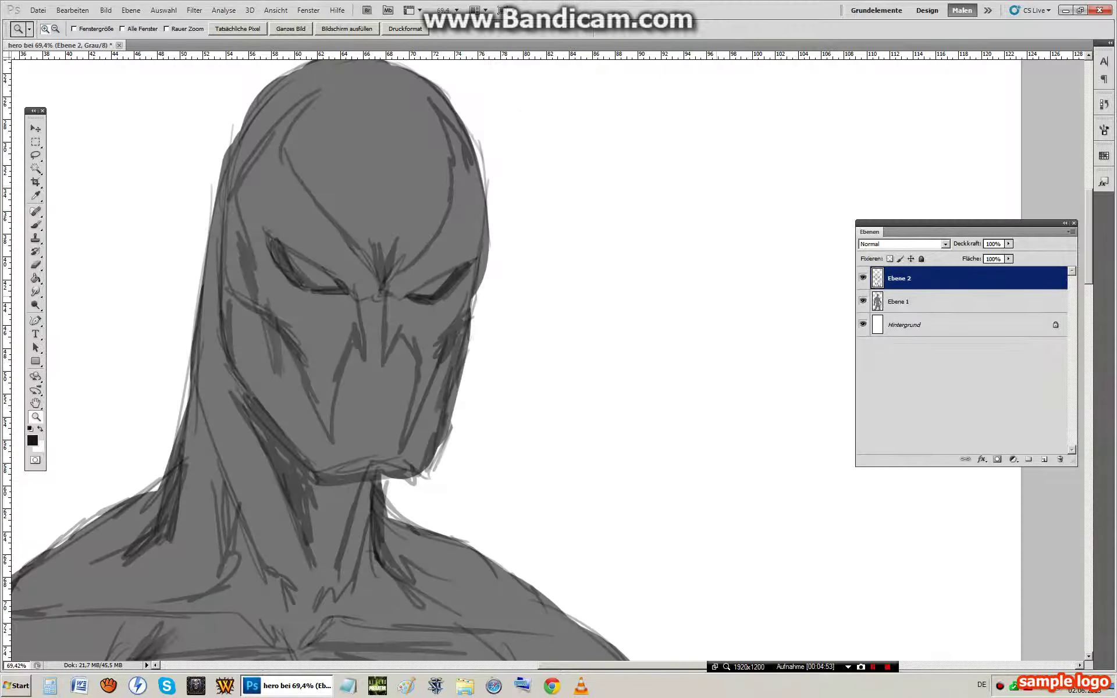
key(b)
click(59, 30)
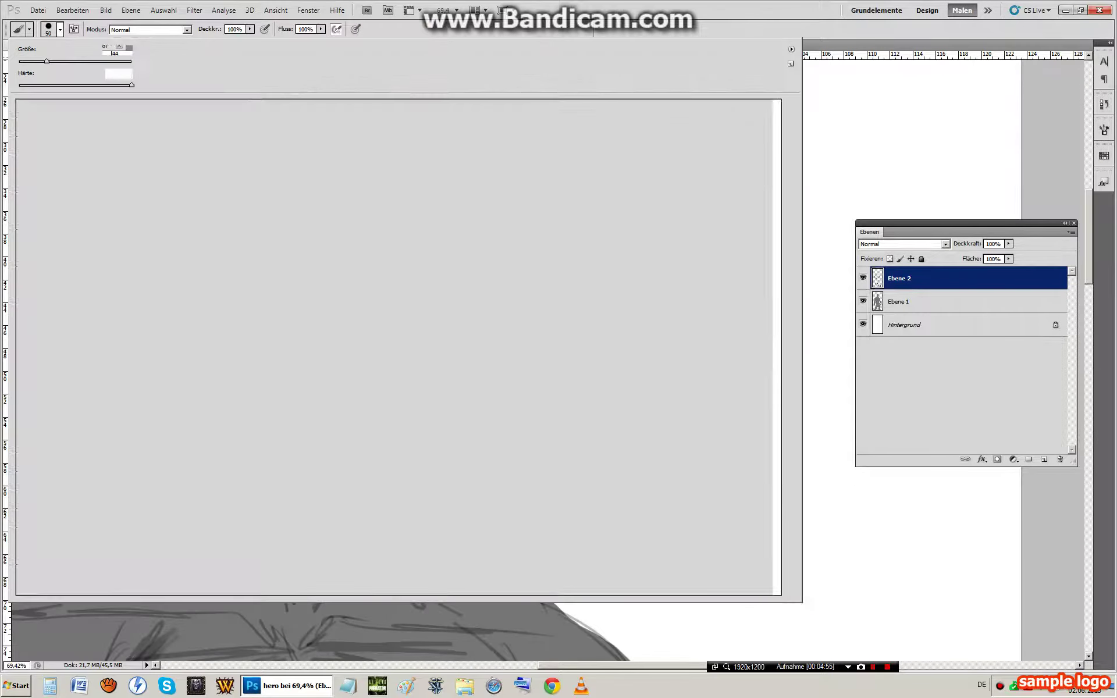
drag(47, 61, 27, 61)
key(Return)
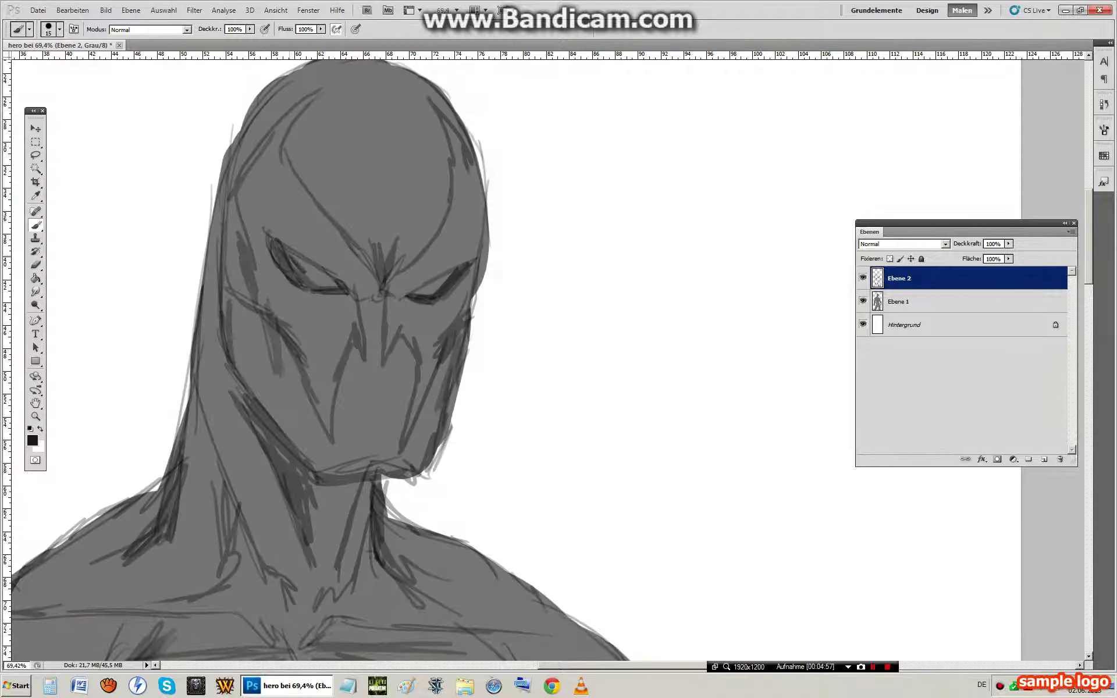
key(x)
mouse_move(288, 256)
mouse_down()
mouse_move(333, 285)
mouse_move(284, 253)
mouse_up()
drag(416, 291, 455, 272)
Try the Multiplizieren blend mode on layer Ebene 2 and toggle the layer's visibility to compare
key(z)
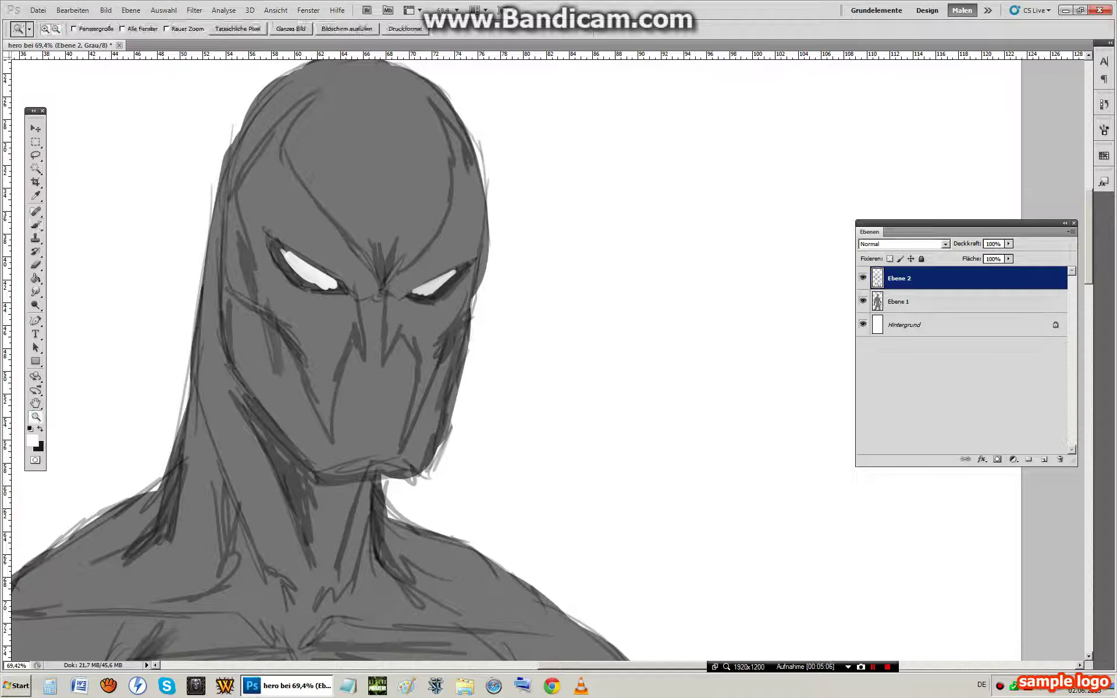
alt+click(574, 224)
key(ctrl+minus)
key(ctrl+minus)
key(ctrl+minus)
key(ctrl+minus)
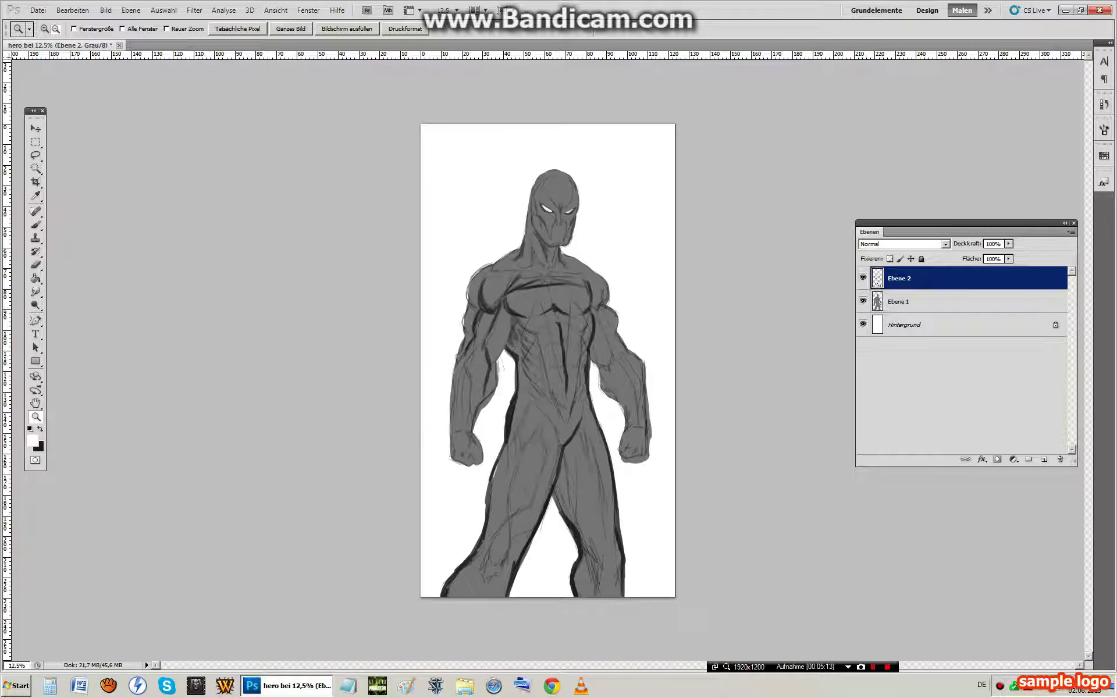
click(1008, 244)
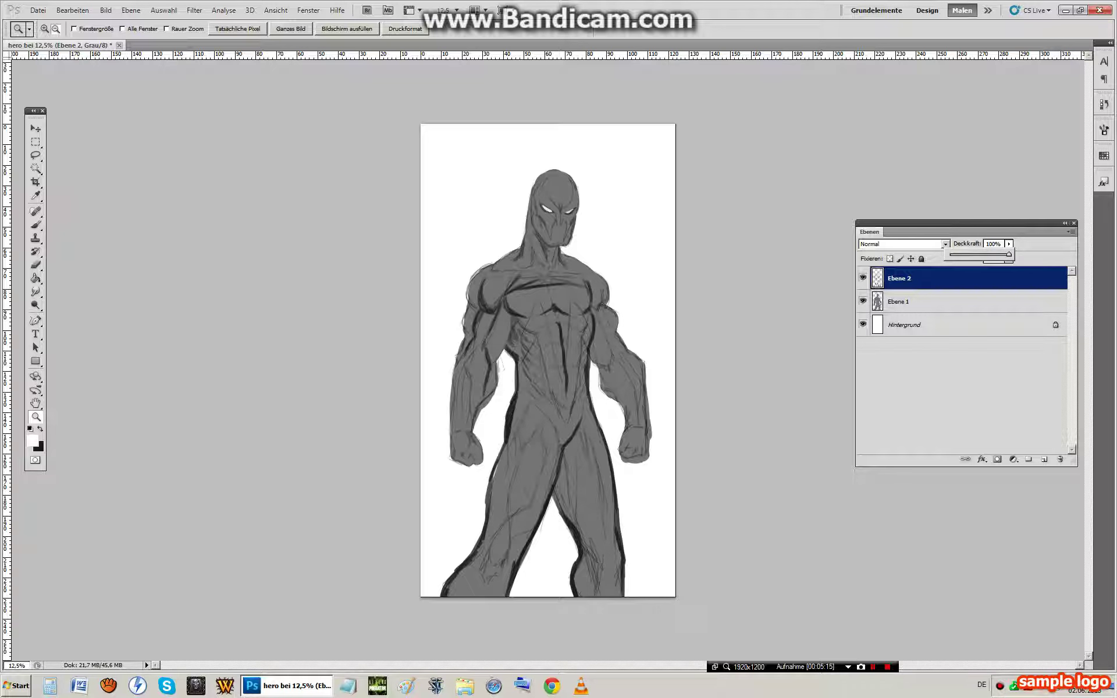
click(946, 244)
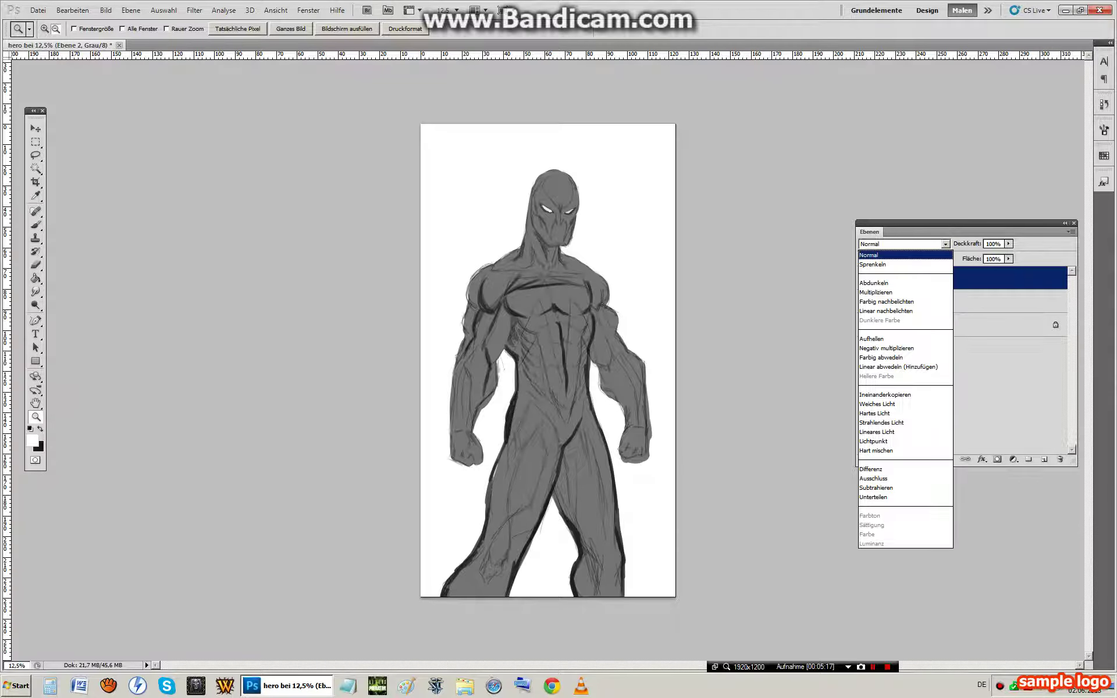
click(876, 293)
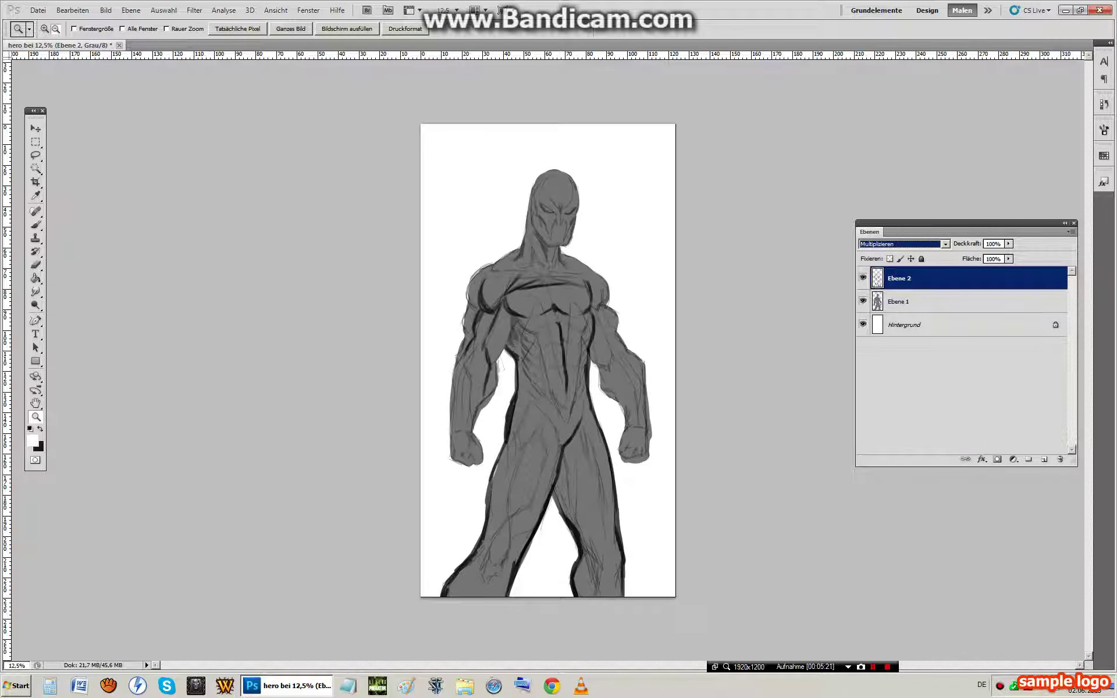
click(862, 278)
click(863, 278)
click(899, 244)
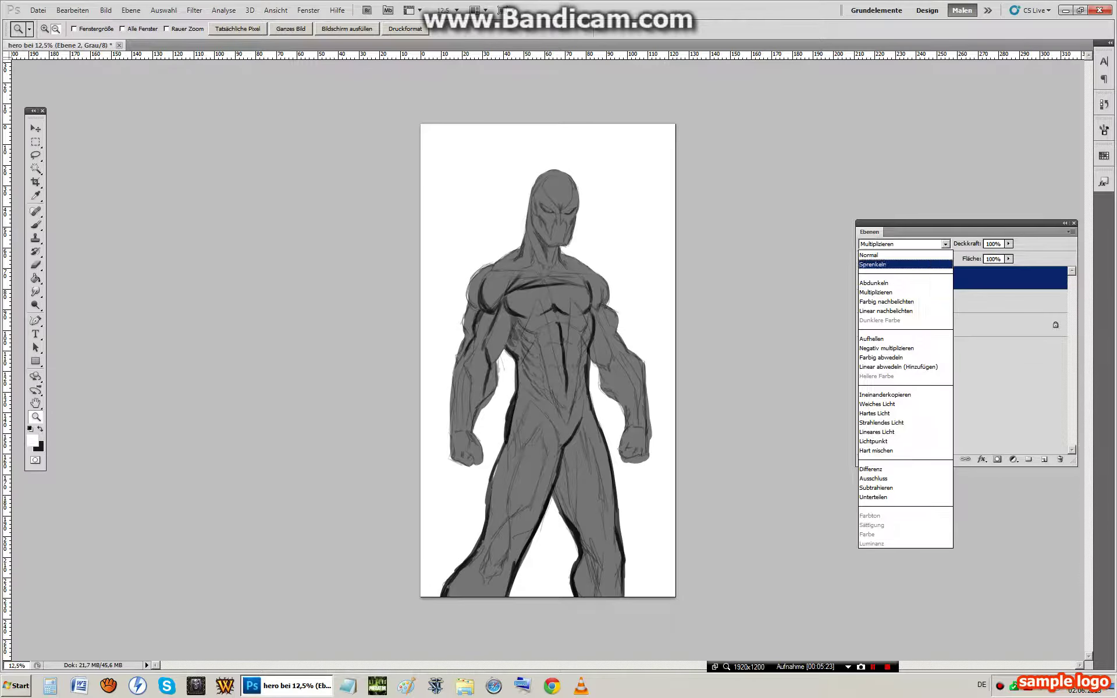
click(881, 293)
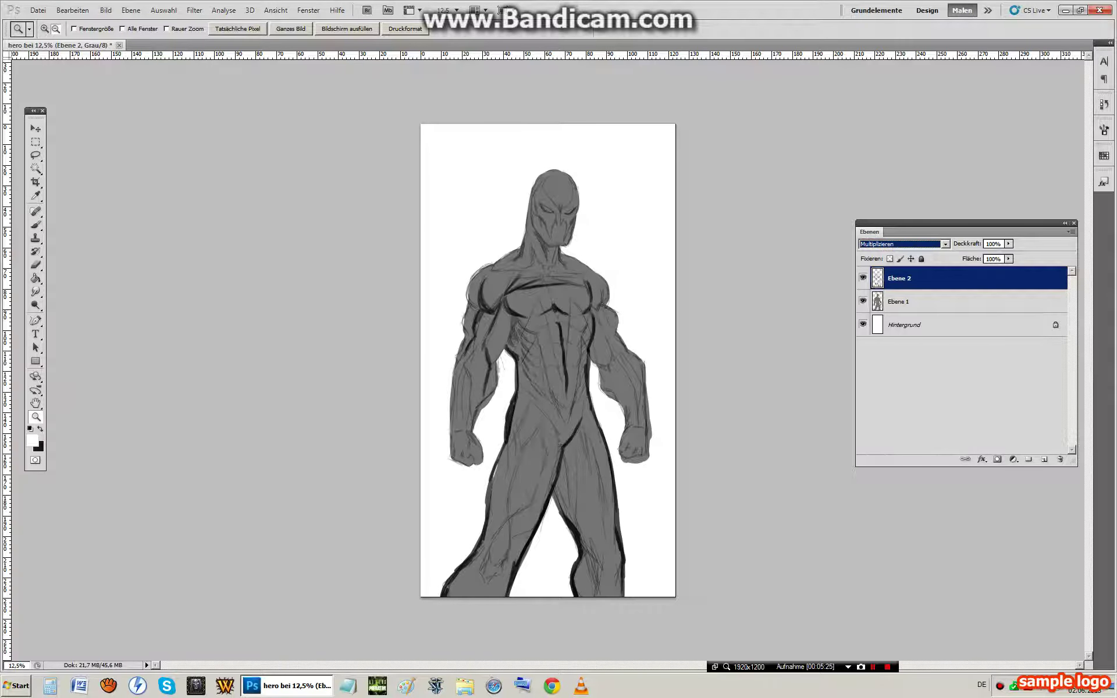
Test Farbig abwedeln on layer Ebene 2, set its blend mode to Hartes Licht and compare with the layer hidden and shown
click(918, 245)
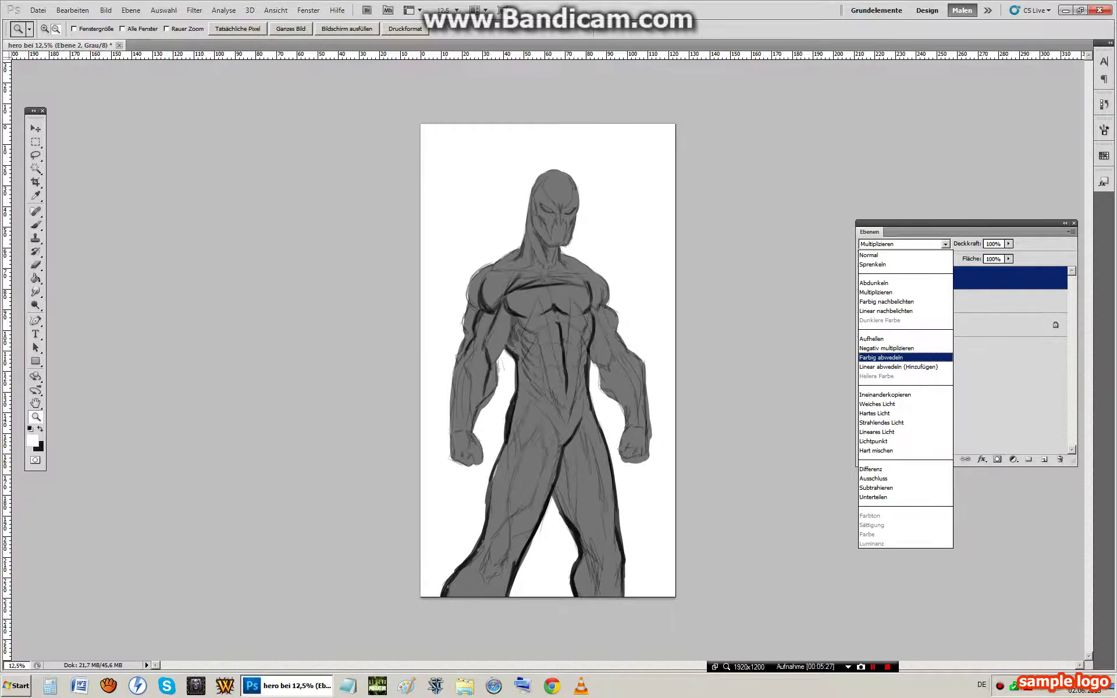
key(Return)
click(919, 245)
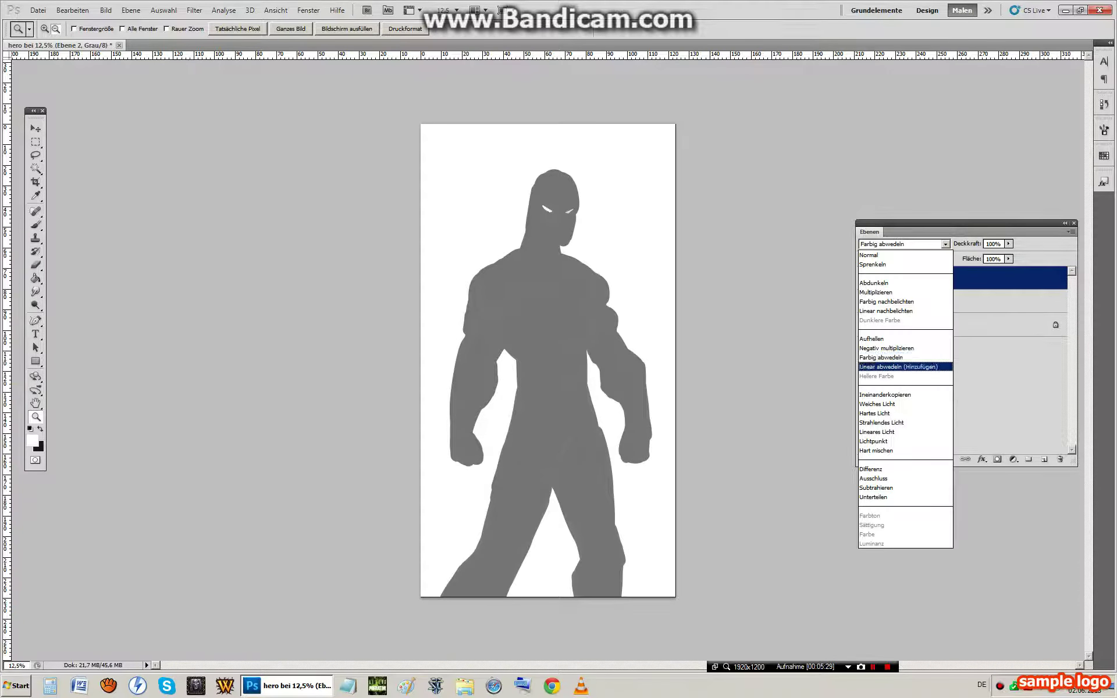
key(Return)
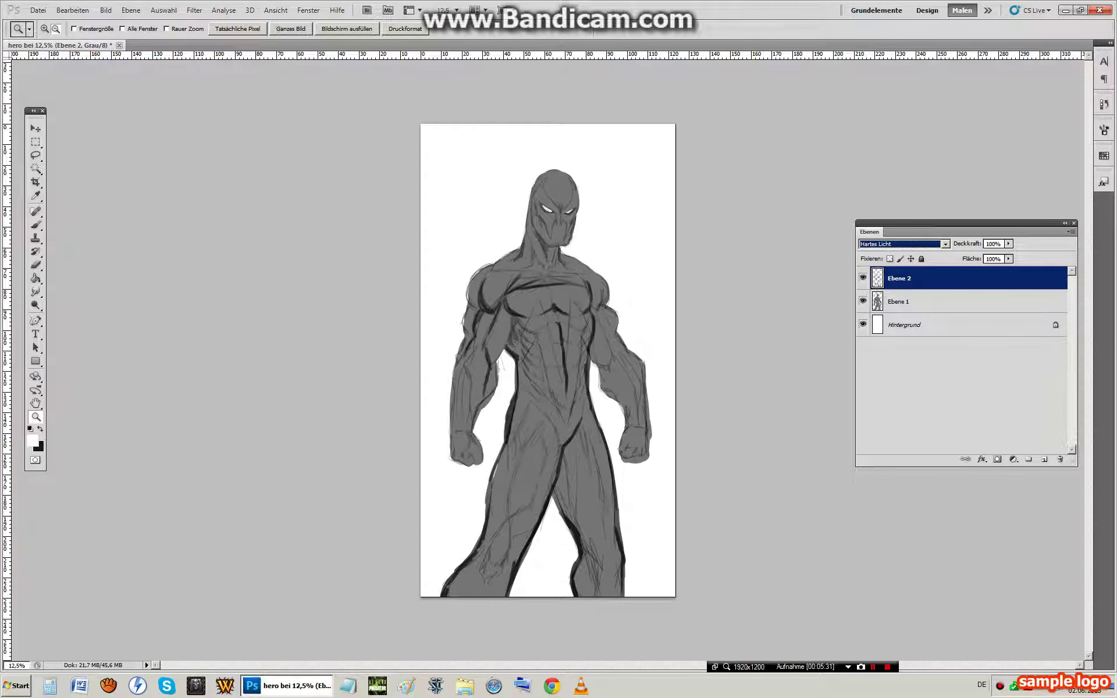
click(863, 278)
click(863, 278)
click(863, 278)
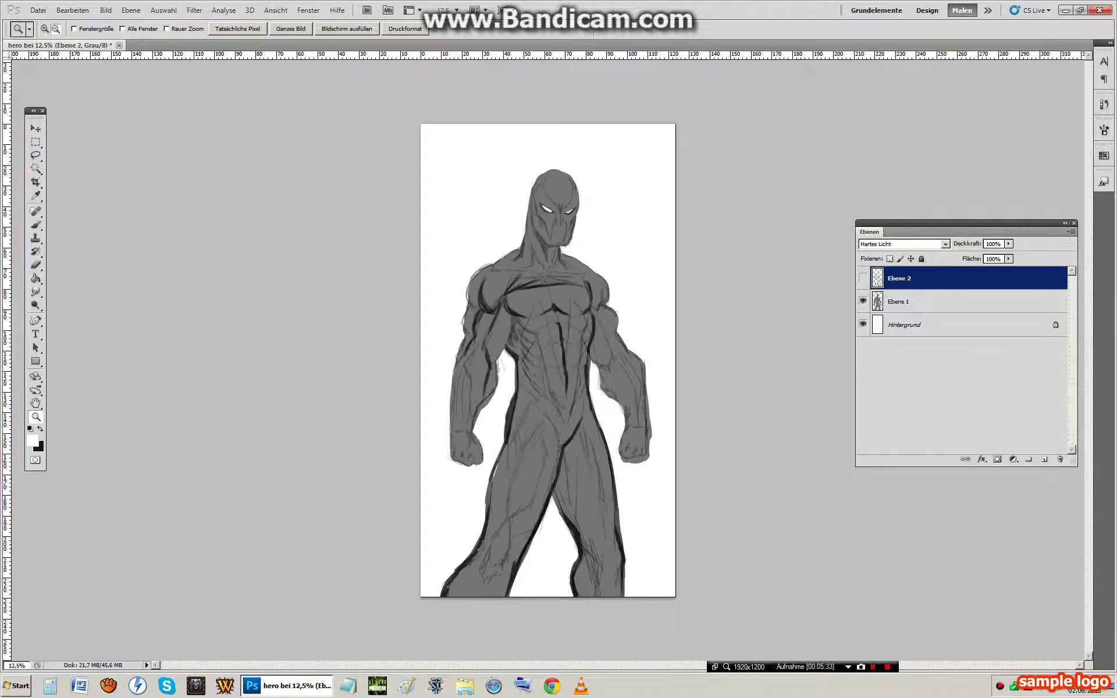
click(863, 278)
Duplicate layer Ebene 2 as Ebene 2 Kopie and merge both sketch layers down into Ebene 1
click(131, 10)
click(156, 32)
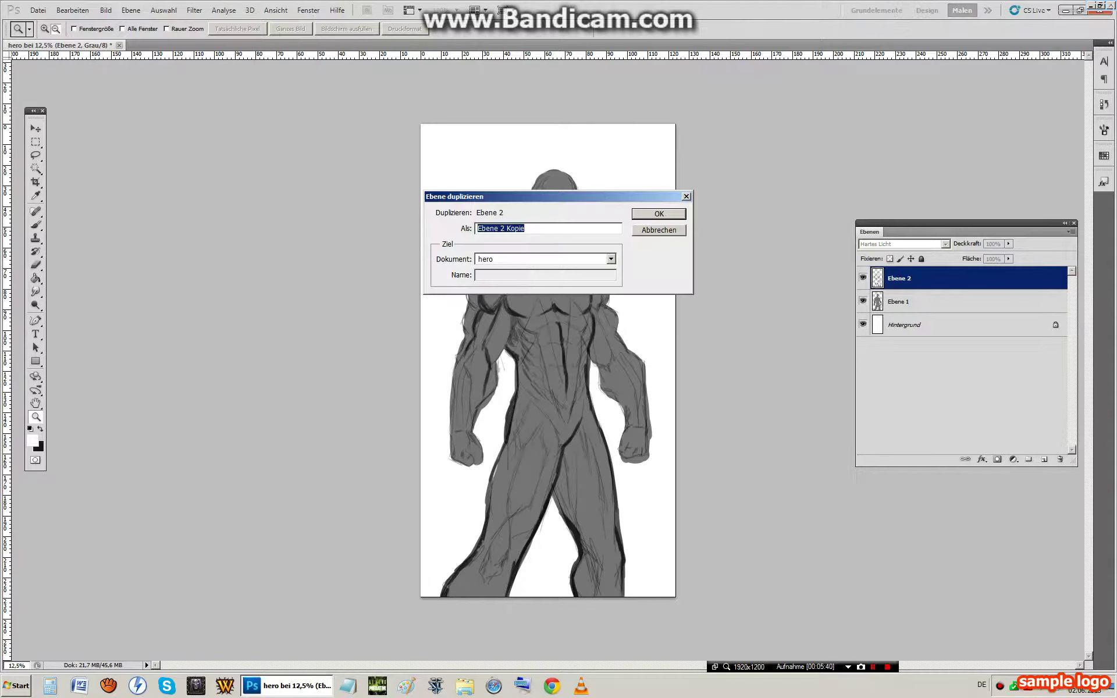
key(Return)
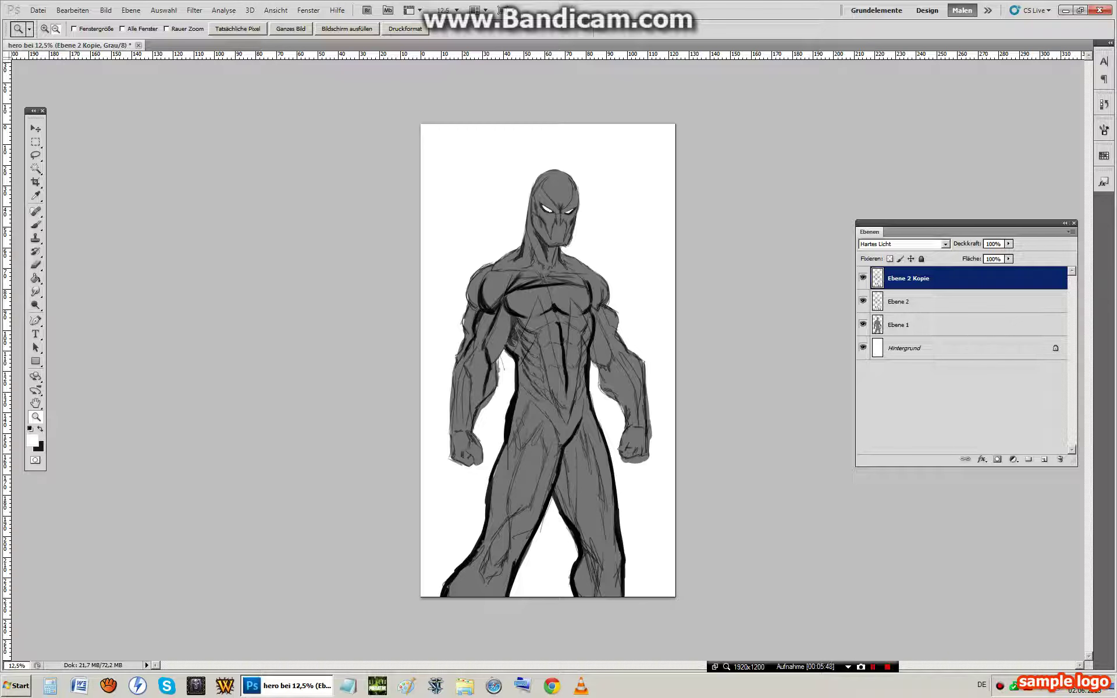
click(130, 11)
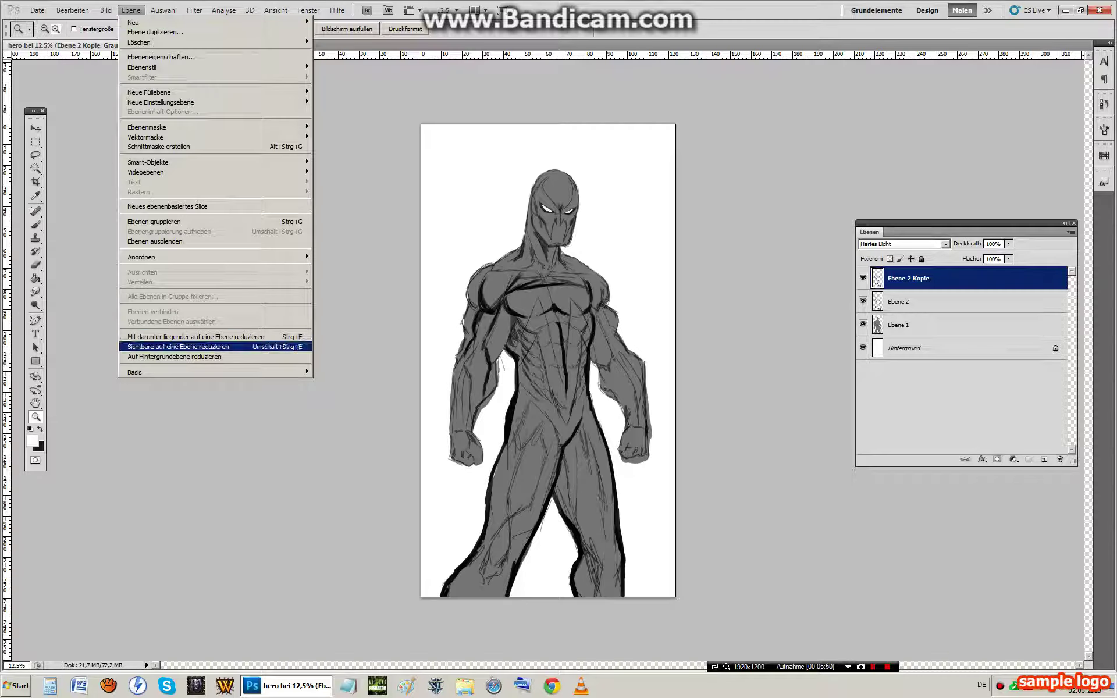
click(216, 336)
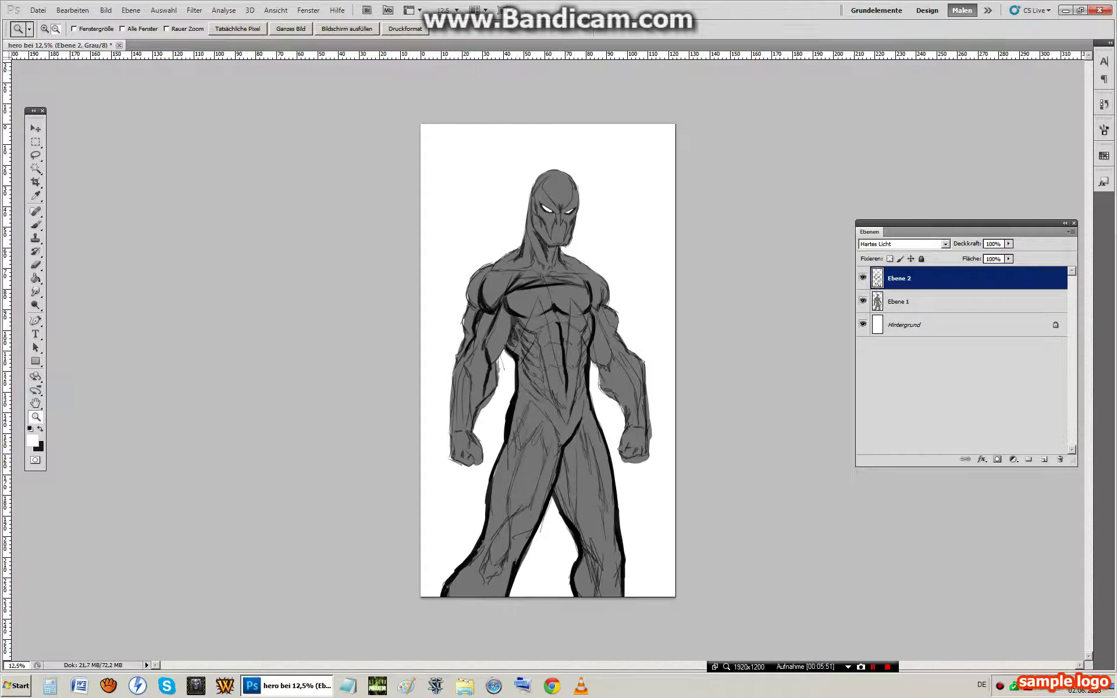
click(131, 10)
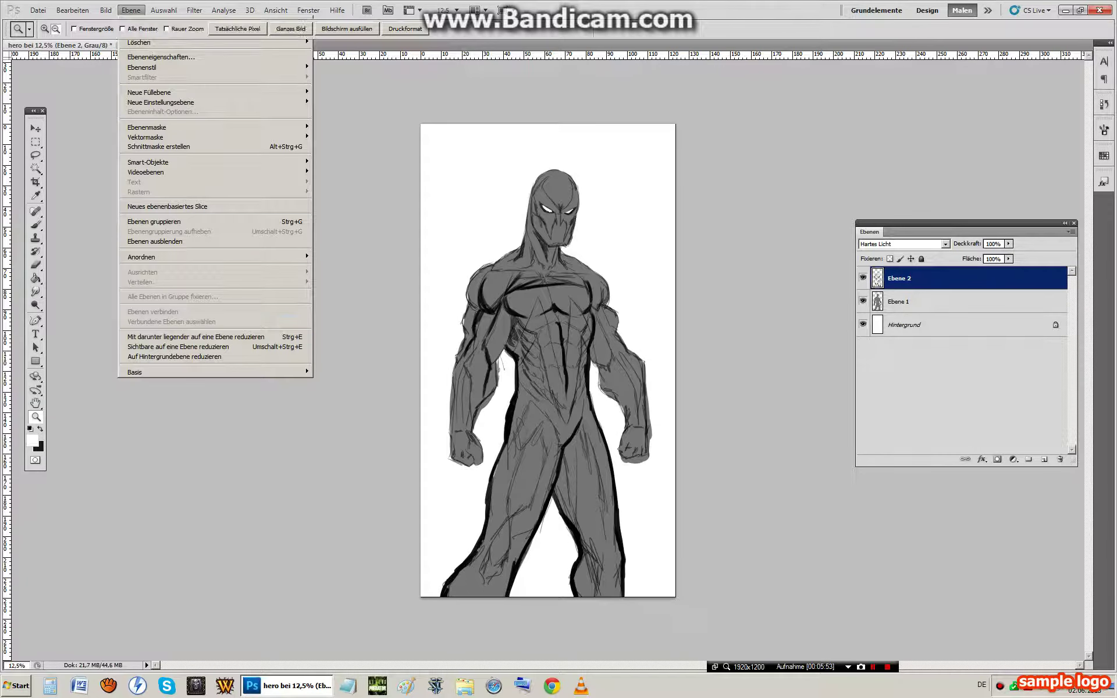
key(ctrl+e)
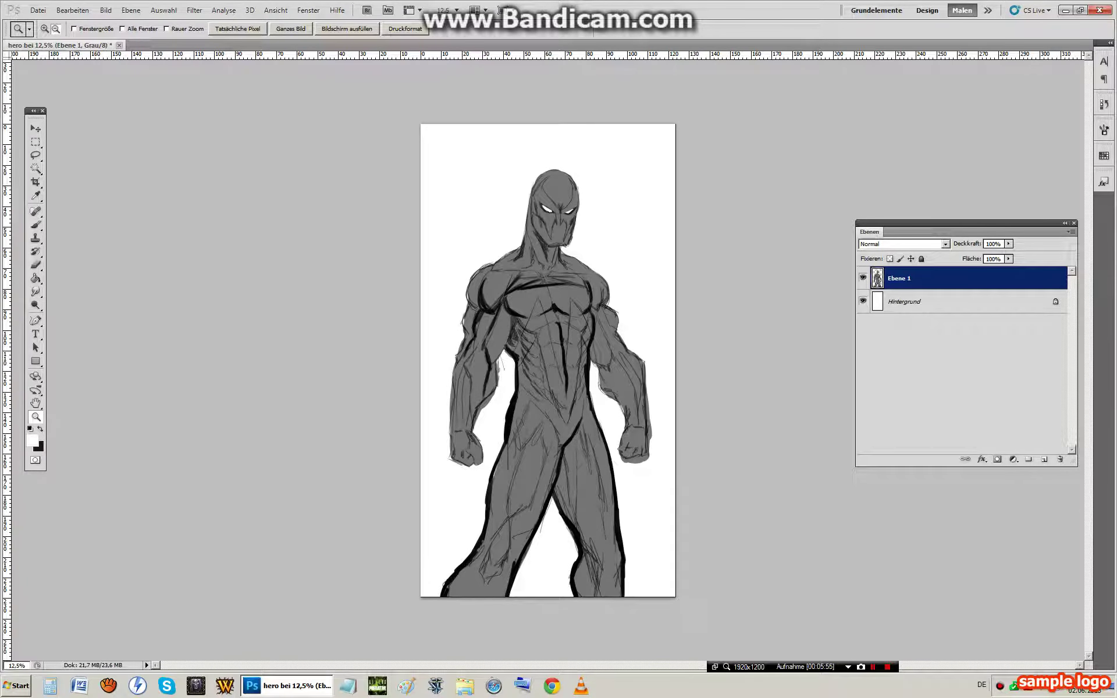
Add a new empty layer and arrange it directly beneath layer Ebene 1
drag(424, 140, 610, 466)
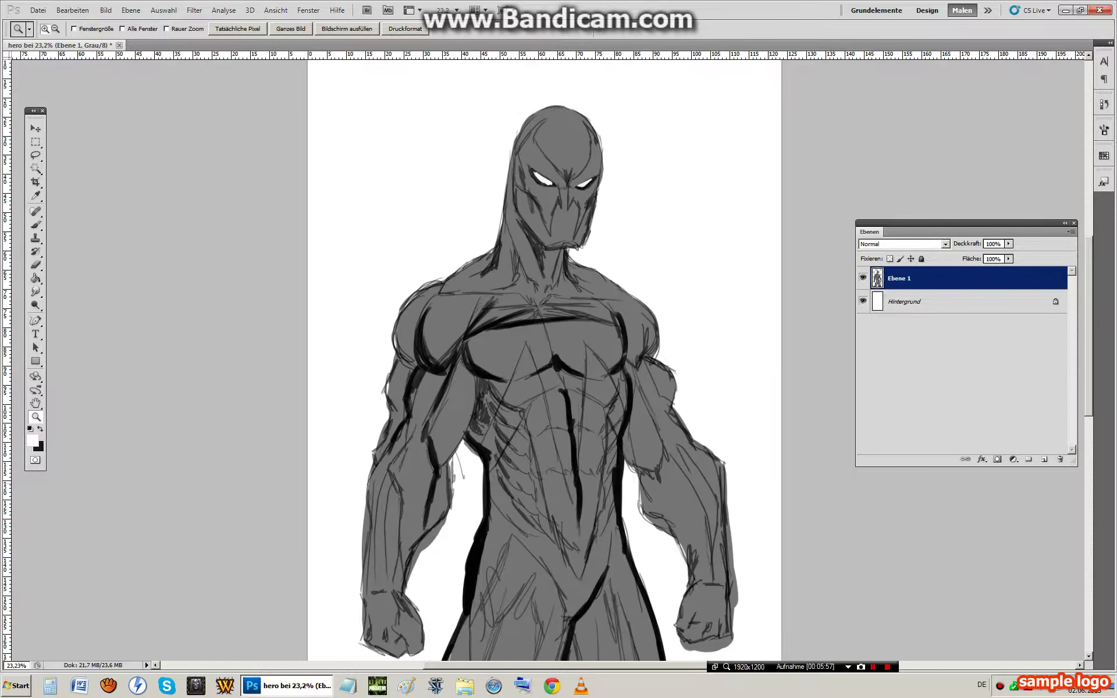
click(1044, 459)
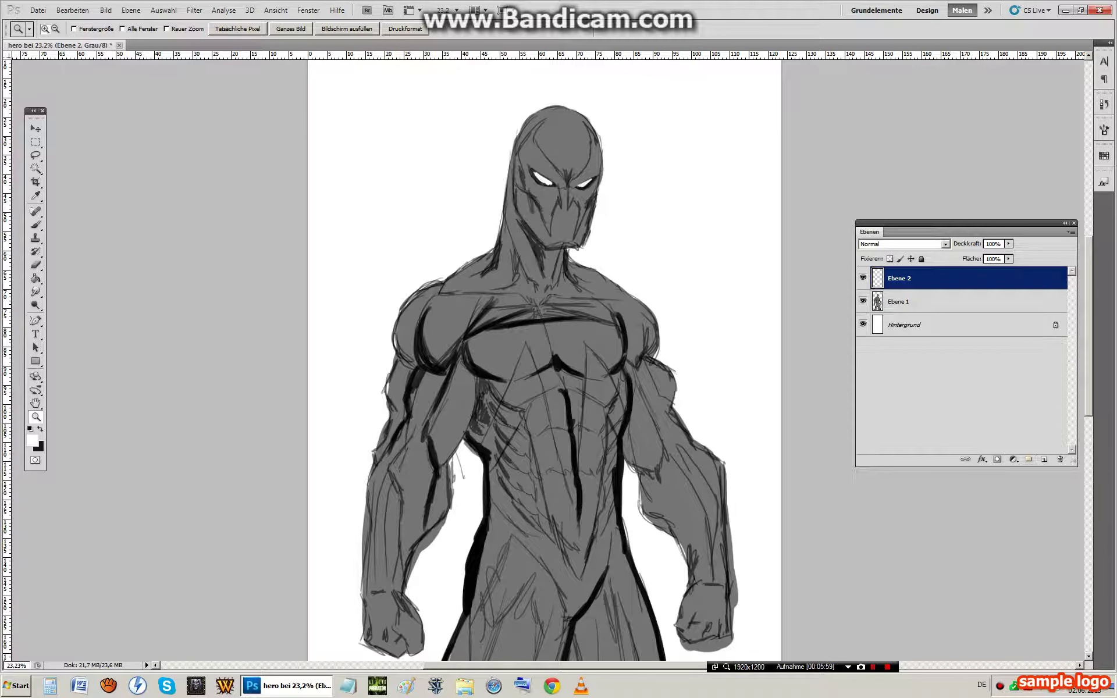
drag(919, 302, 919, 270)
Duplicate layer Ebene 1 as Ebene 1 Kopie and lower the copy's opacity to 55%
click(131, 11)
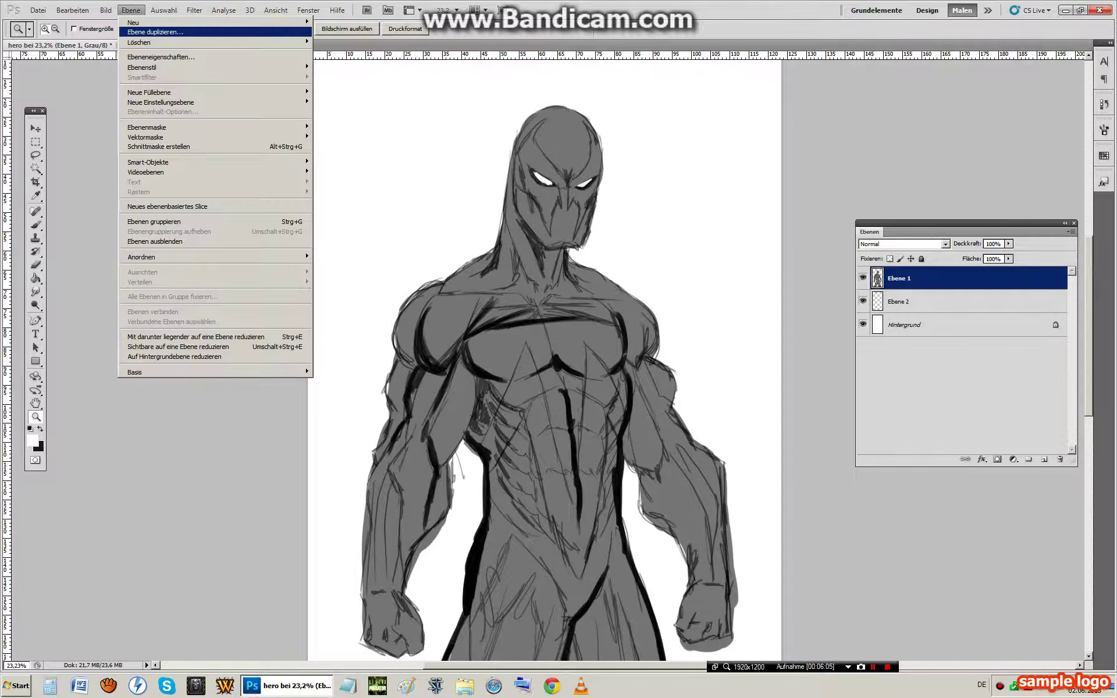
click(175, 31)
click(658, 214)
click(1008, 244)
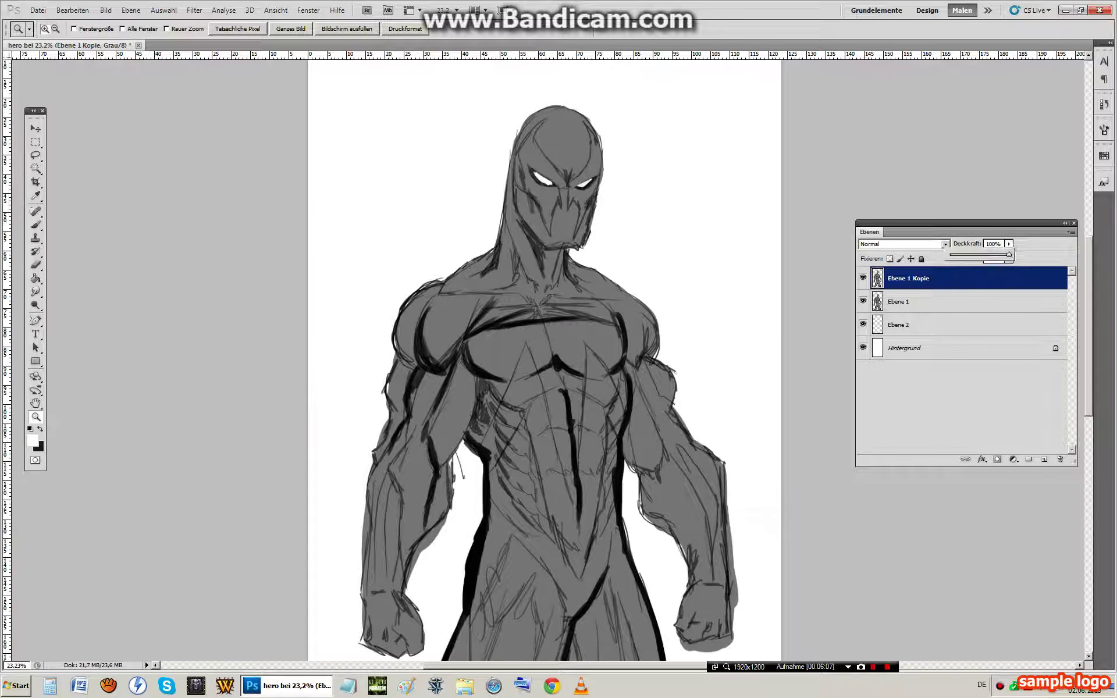
drag(1009, 255, 982, 256)
Set layer Ebene 1 Kopie to Multiplizieren at 82% opacity and merge it down into Ebene 1
click(946, 244)
key(Down)
key(Down)
key(Down)
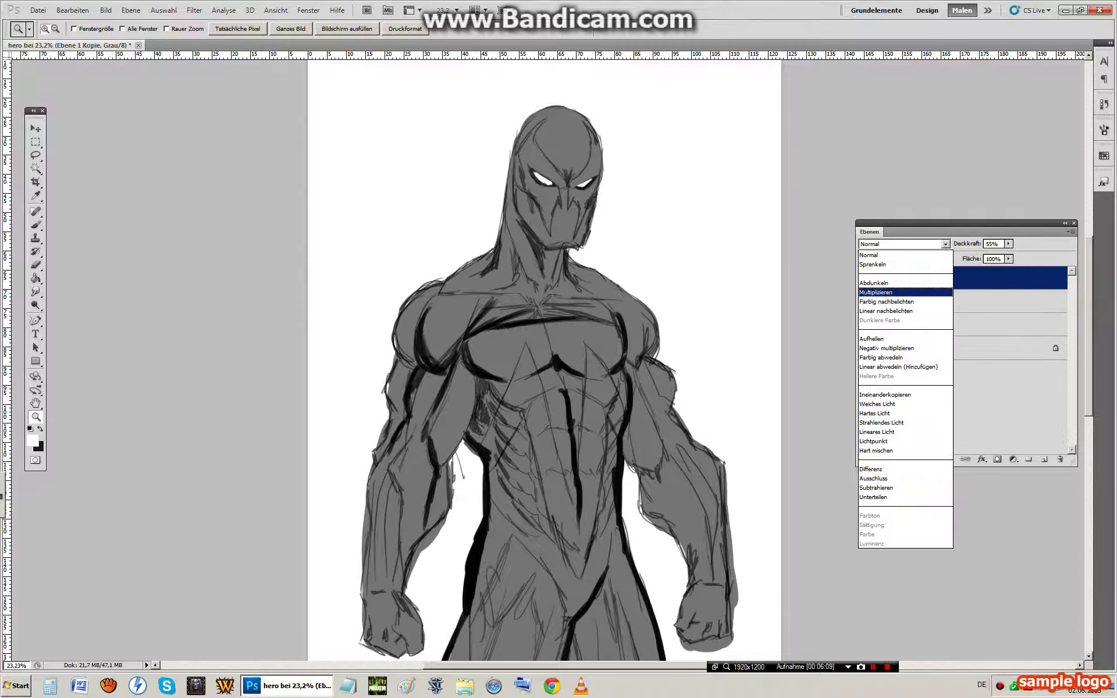
key(Return)
click(1008, 244)
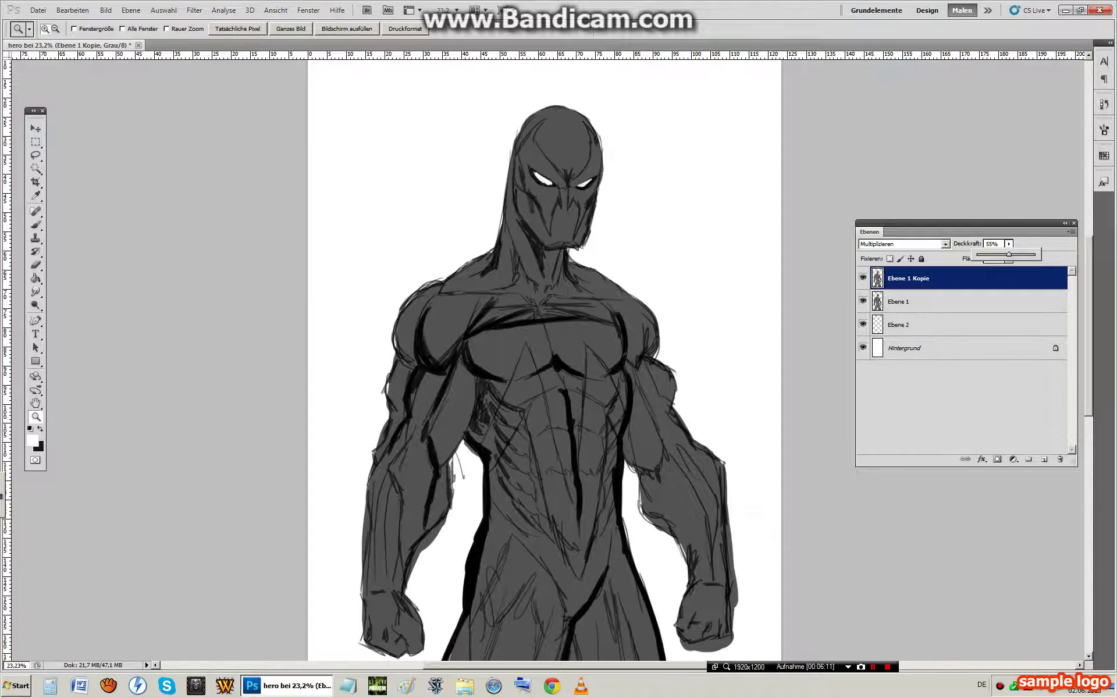
drag(1008, 254, 1025, 254)
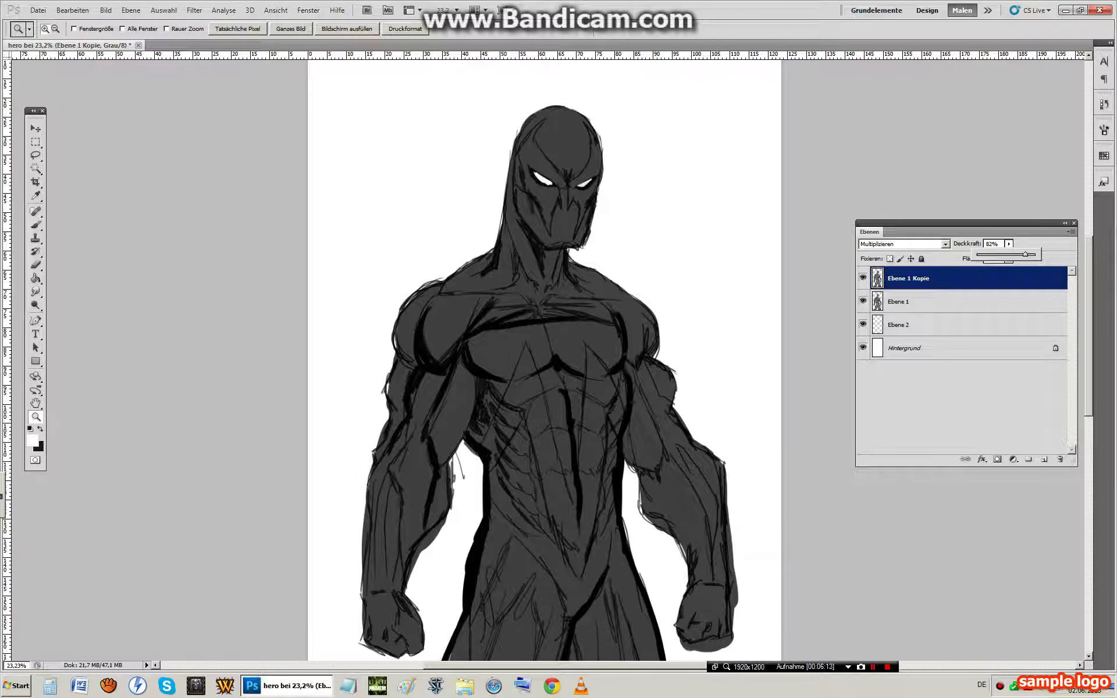
click(131, 9)
click(195, 337)
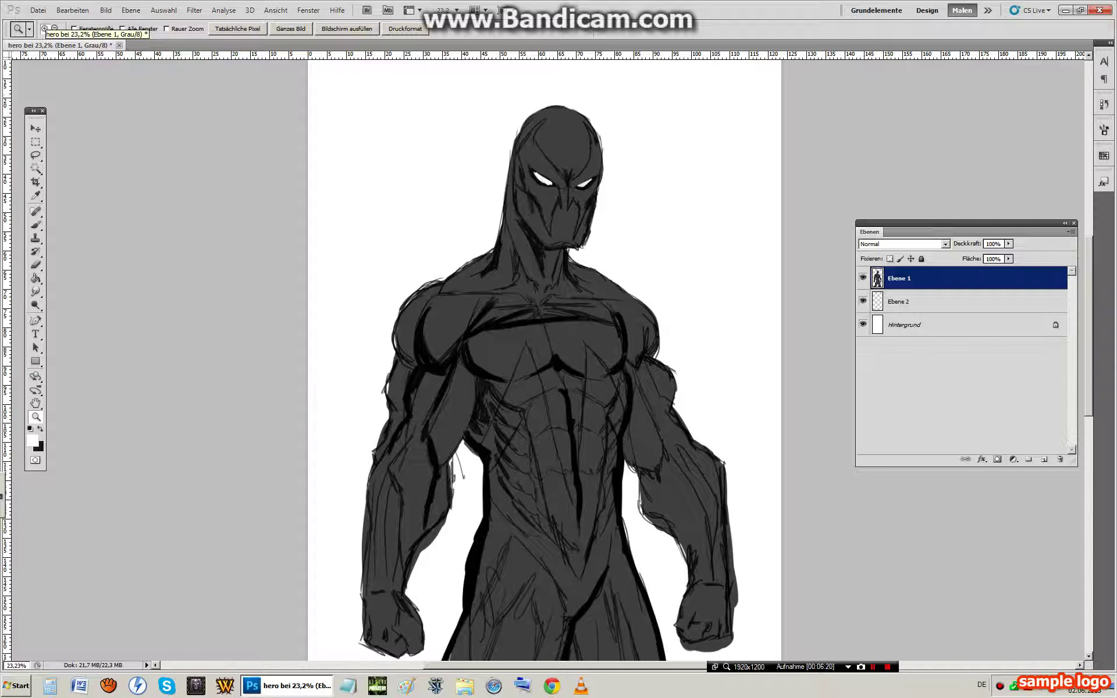
Activate the Dodge tool (Abwedler-Werkzeug) with the whole figure in view
click(56, 28)
click(56, 28)
click(56, 29)
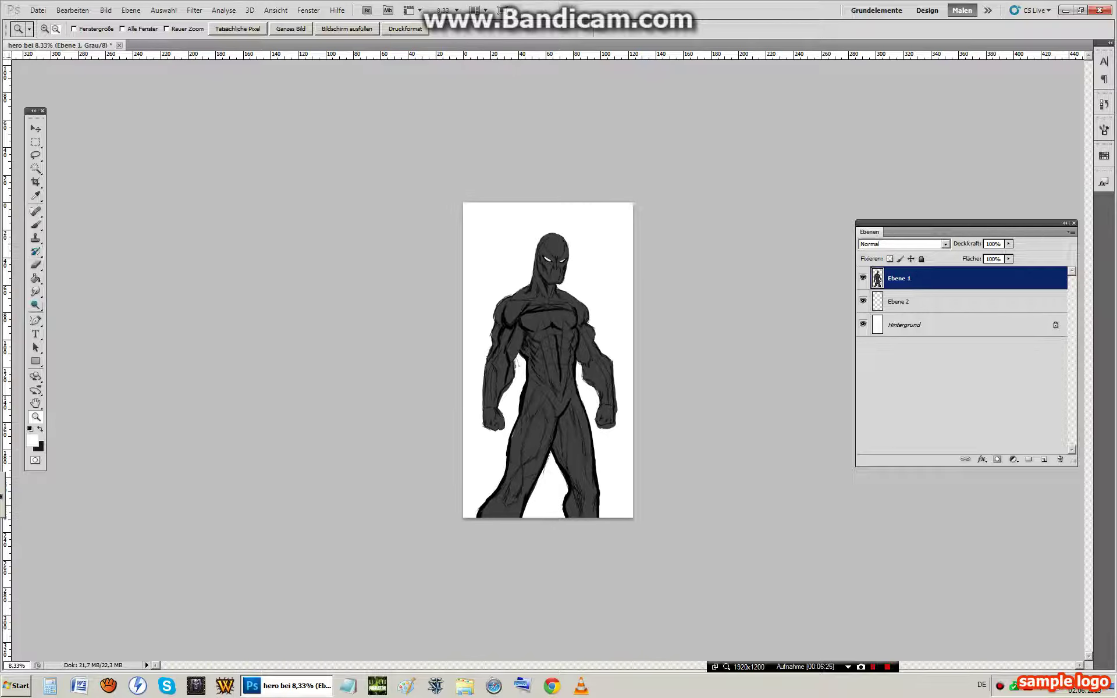
click(35, 305)
right_click(36, 305)
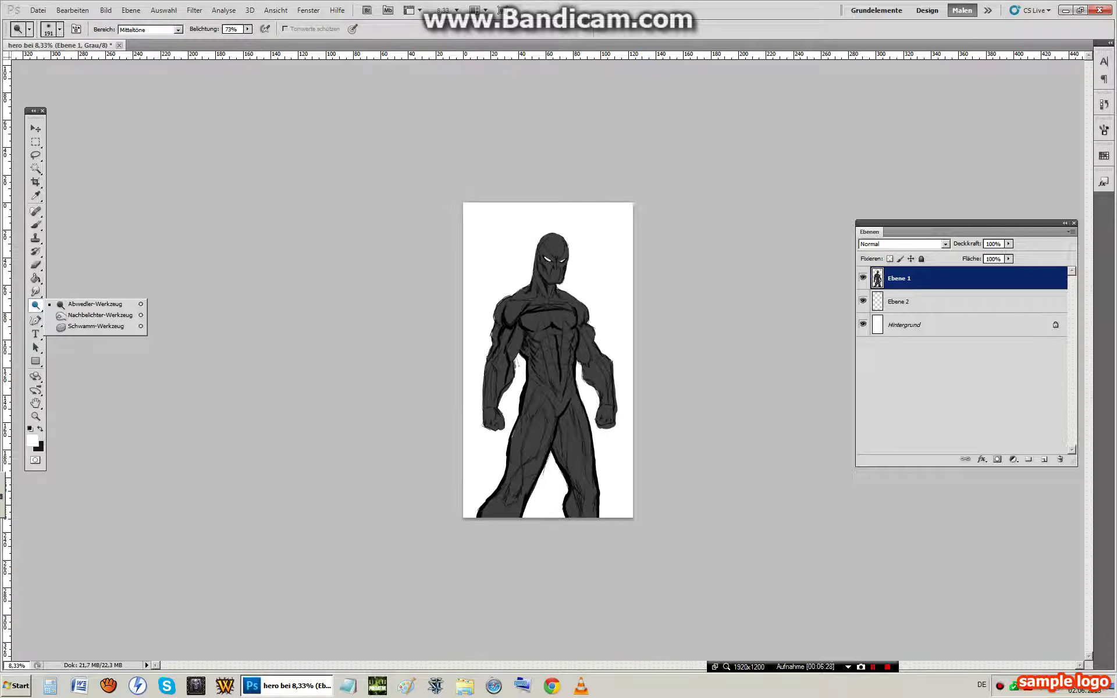
click(95, 305)
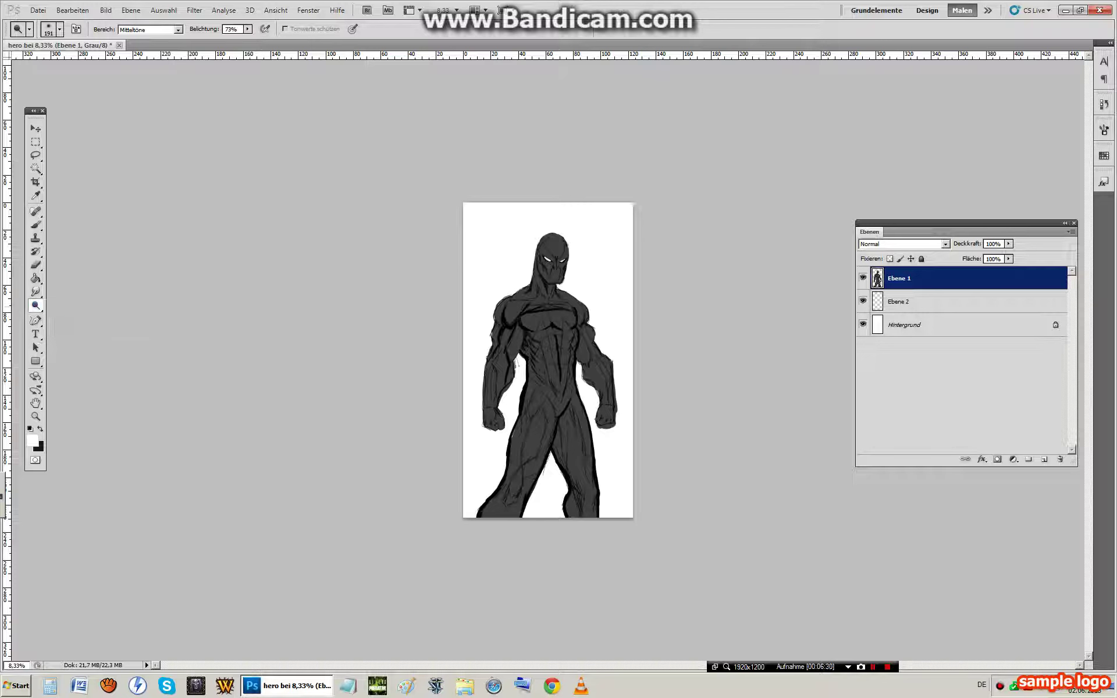
Dodge the midtones across the figure's chest with a soft 370 px brush at 73% exposure
click(60, 30)
drag(102, 62, 118, 62)
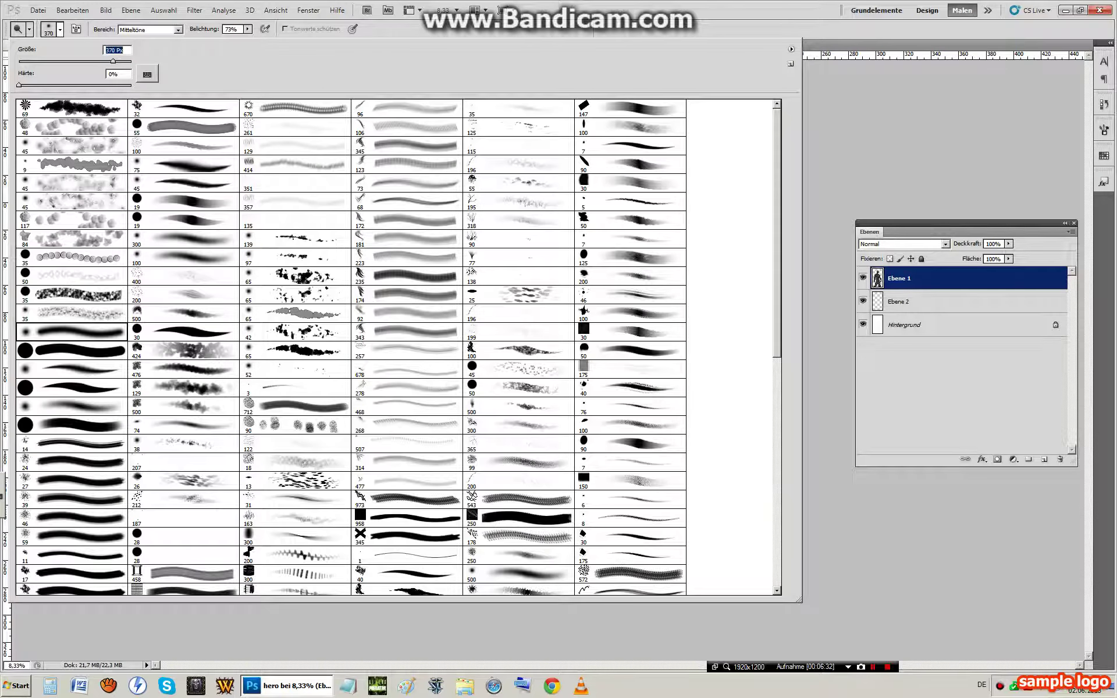
key(Return)
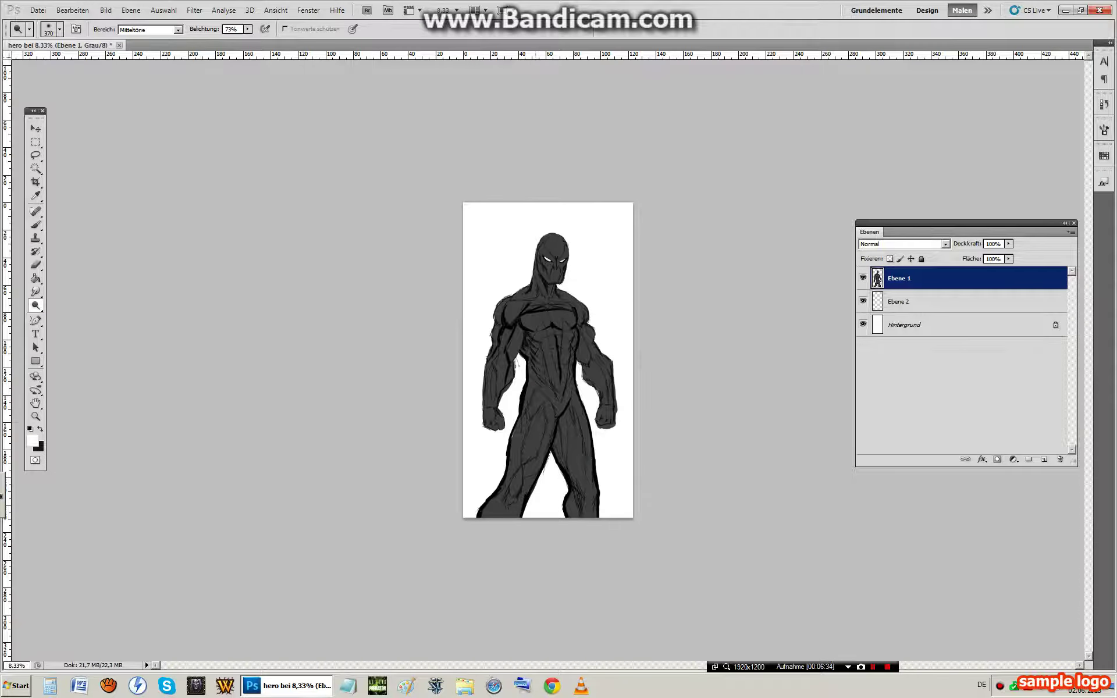
mouse_move(532, 319)
mouse_down()
mouse_move(566, 316)
mouse_move(524, 308)
mouse_move(558, 308)
mouse_up()
Lower the Dodge exposure to 31% and lighten the muscles of the head, torso, both arms and both legs
click(248, 29)
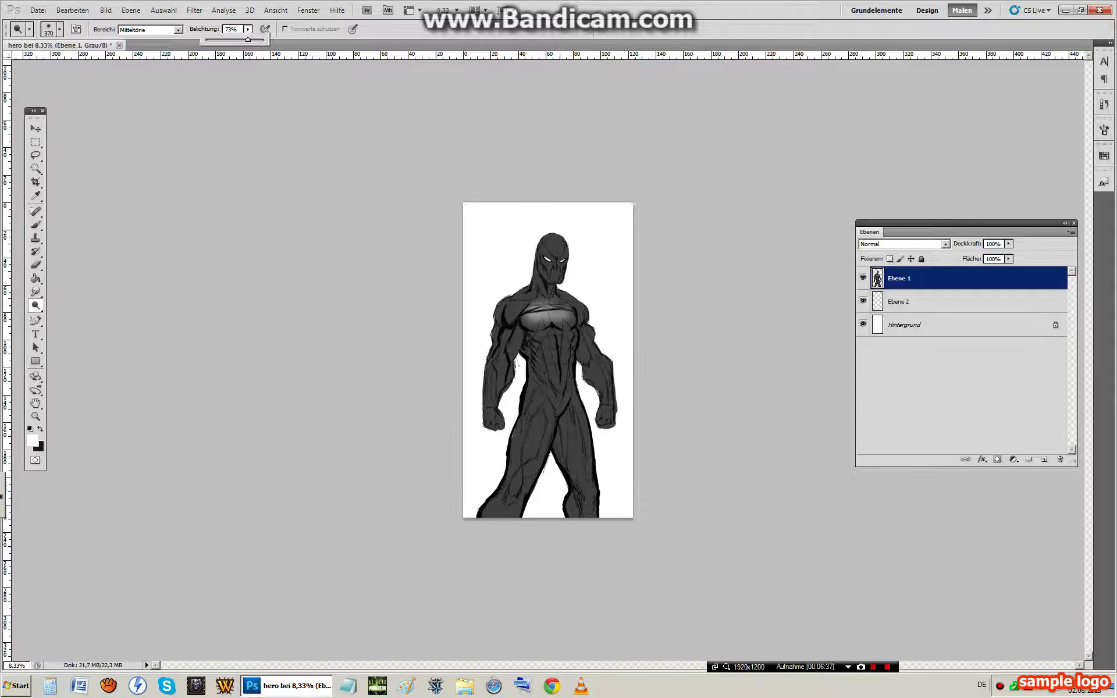
click(556, 252)
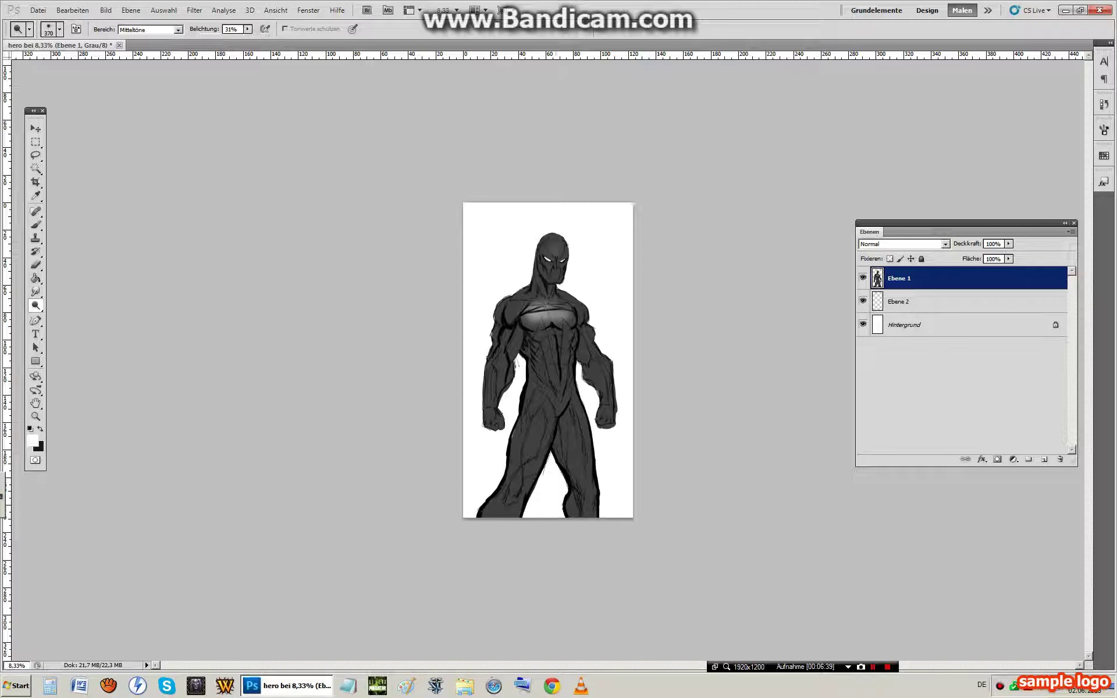
mouse_move(556, 251)
mouse_down()
mouse_move(552, 284)
mouse_move(529, 299)
mouse_move(570, 307)
mouse_move(551, 341)
mouse_move(559, 382)
mouse_up()
mouse_move(547, 330)
mouse_down()
mouse_move(552, 375)
mouse_move(564, 368)
mouse_move(558, 385)
mouse_up()
drag(514, 308, 494, 387)
mouse_move(572, 313)
mouse_down()
mouse_move(601, 379)
mouse_move(538, 422)
mouse_move(527, 454)
mouse_up()
drag(515, 475, 503, 513)
drag(567, 416, 581, 508)
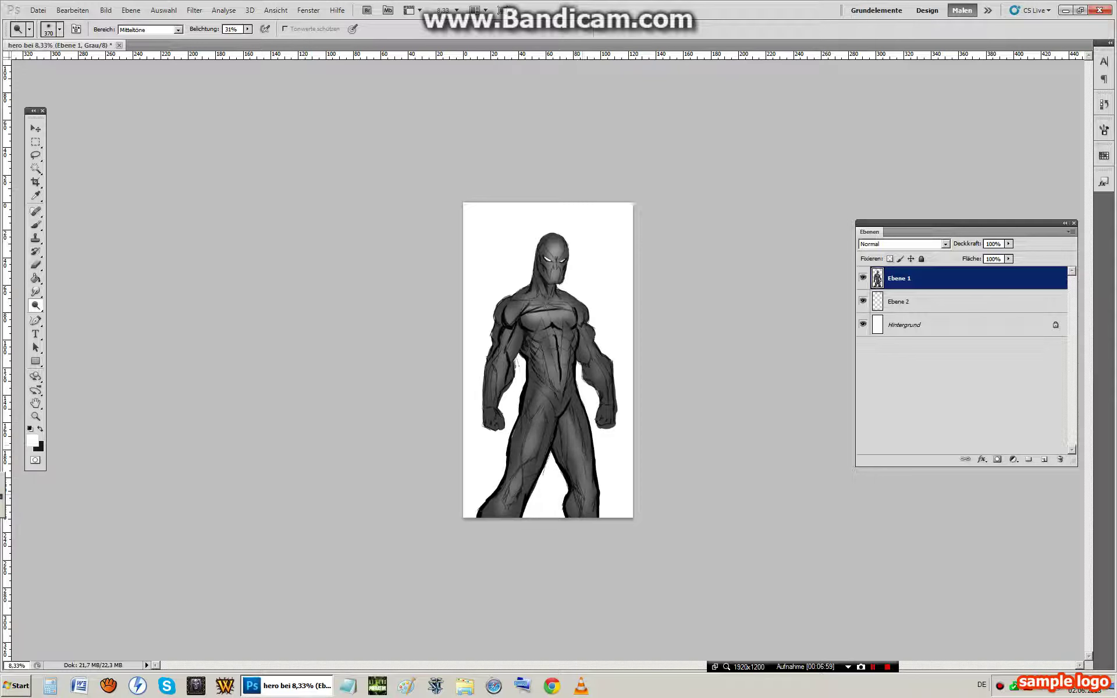
drag(579, 436, 555, 394)
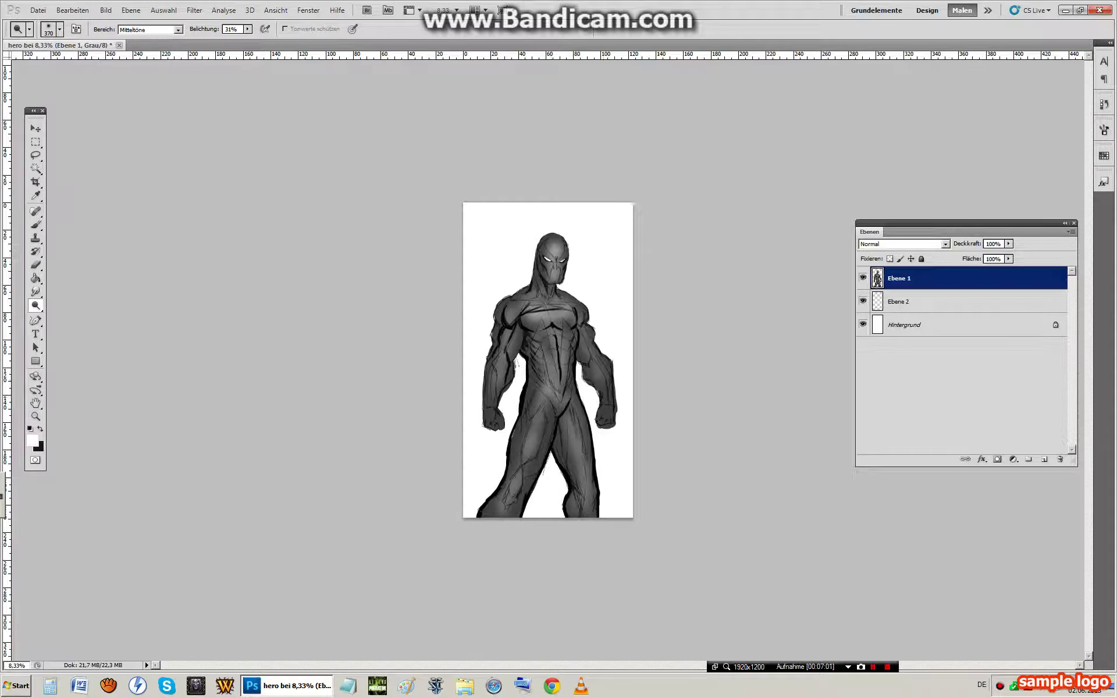
Fill layer Ebene 2 with dark grey 2e2e2e behind the figure and flatten all layers into Hintergrund
click(922, 301)
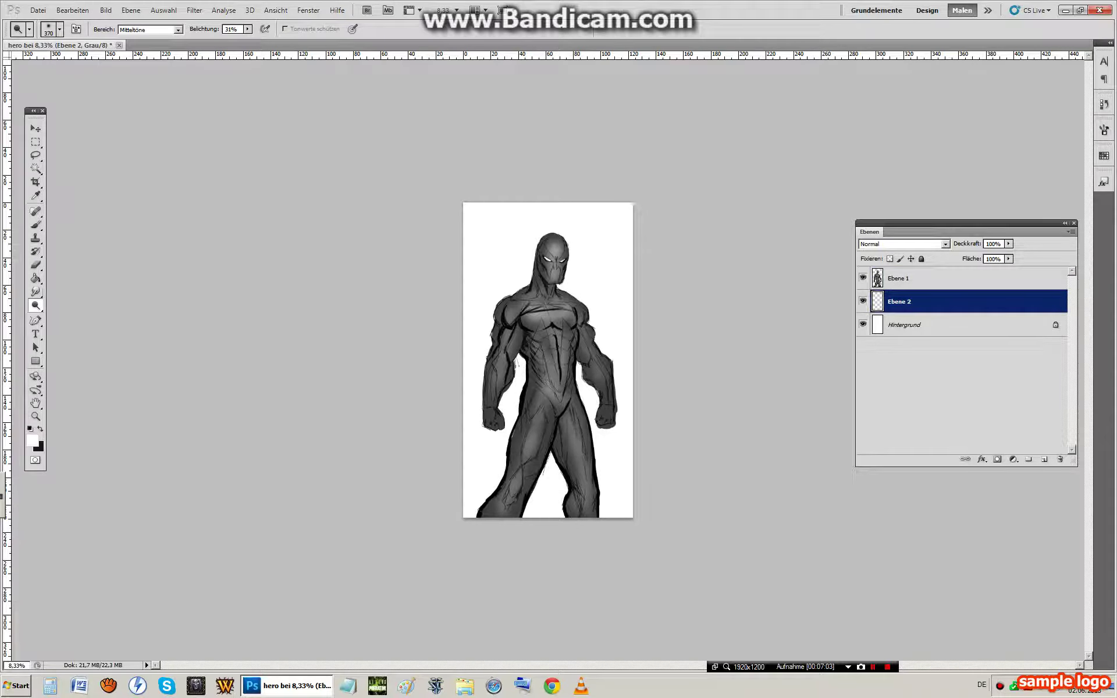
click(32, 441)
click(619, 442)
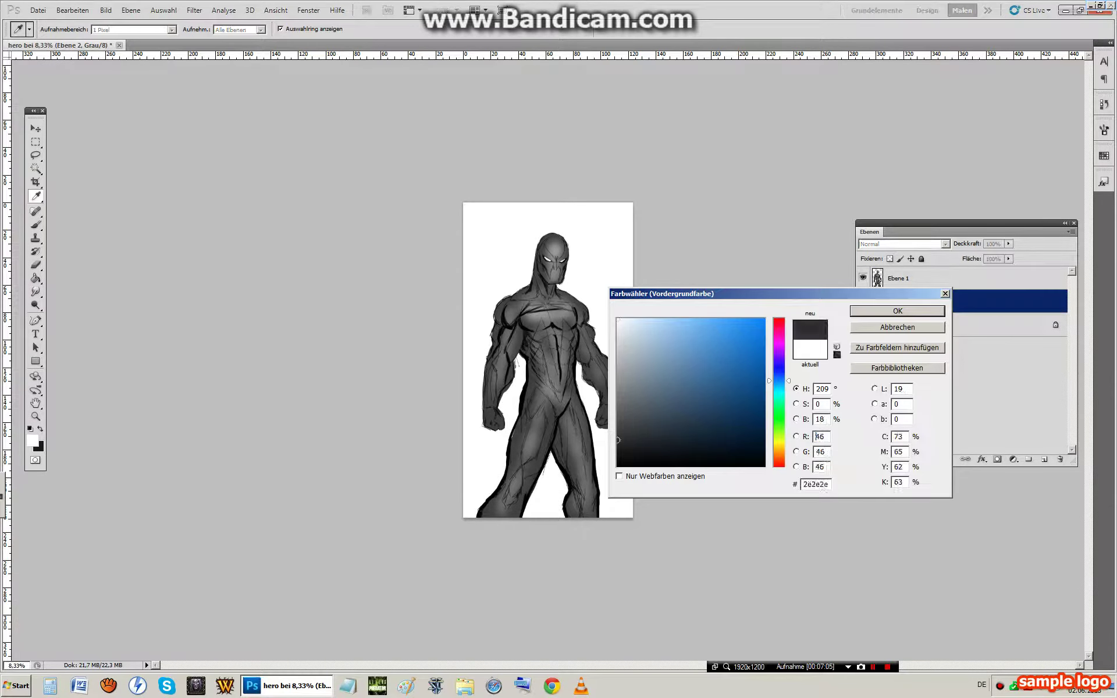
click(897, 312)
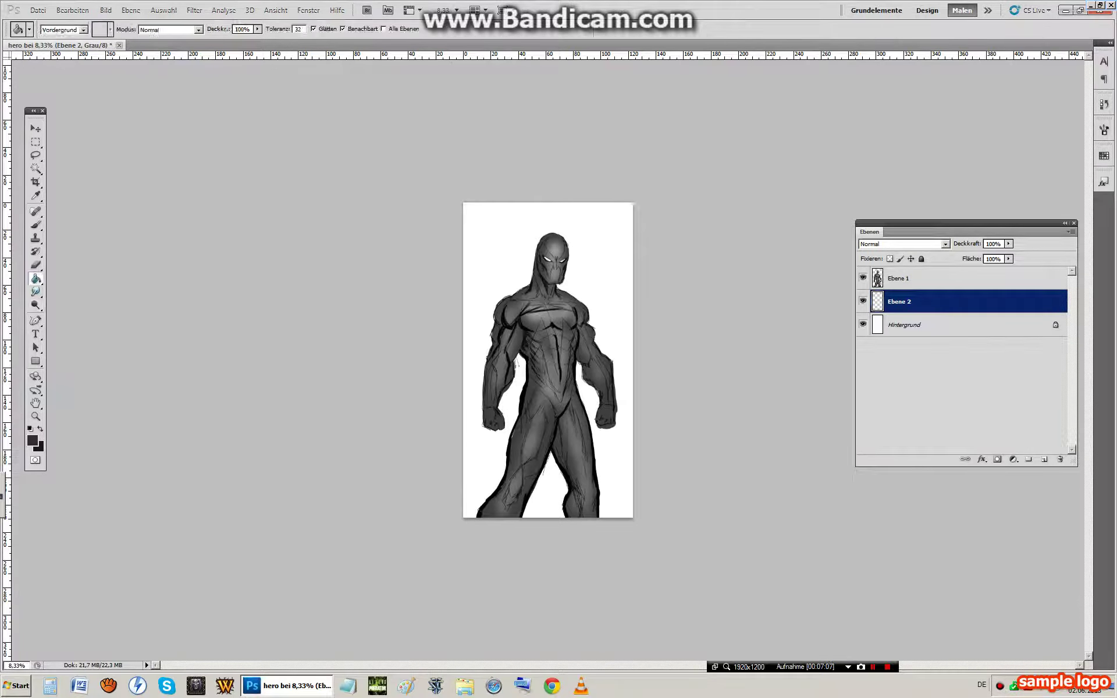
click(36, 278)
click(497, 262)
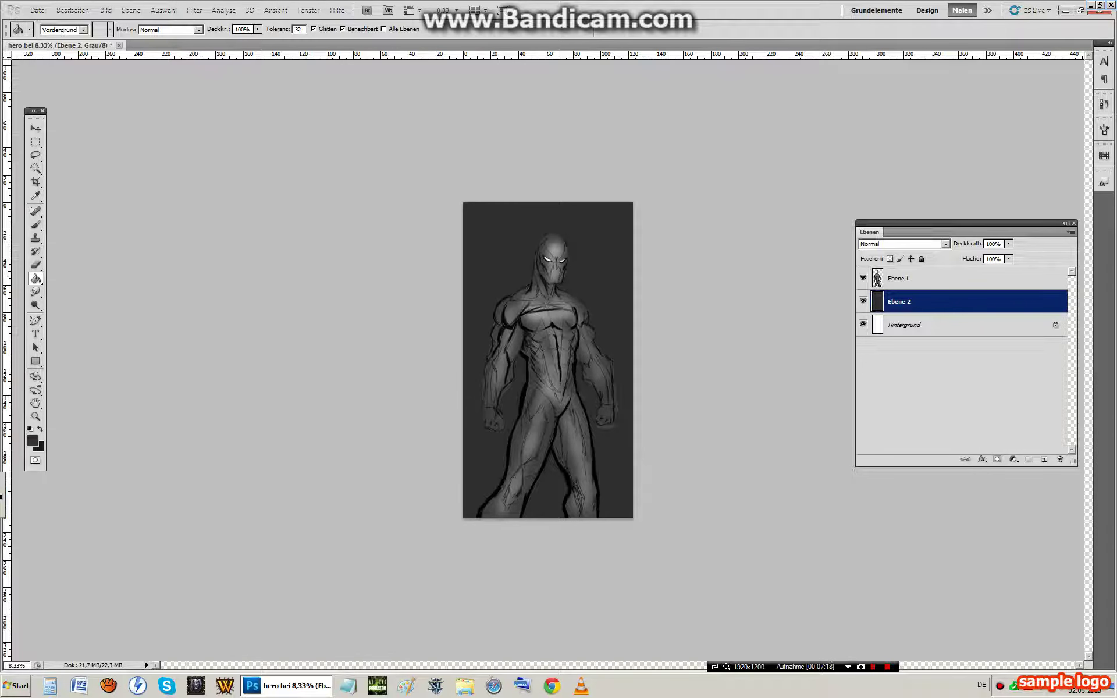
click(131, 10)
click(175, 356)
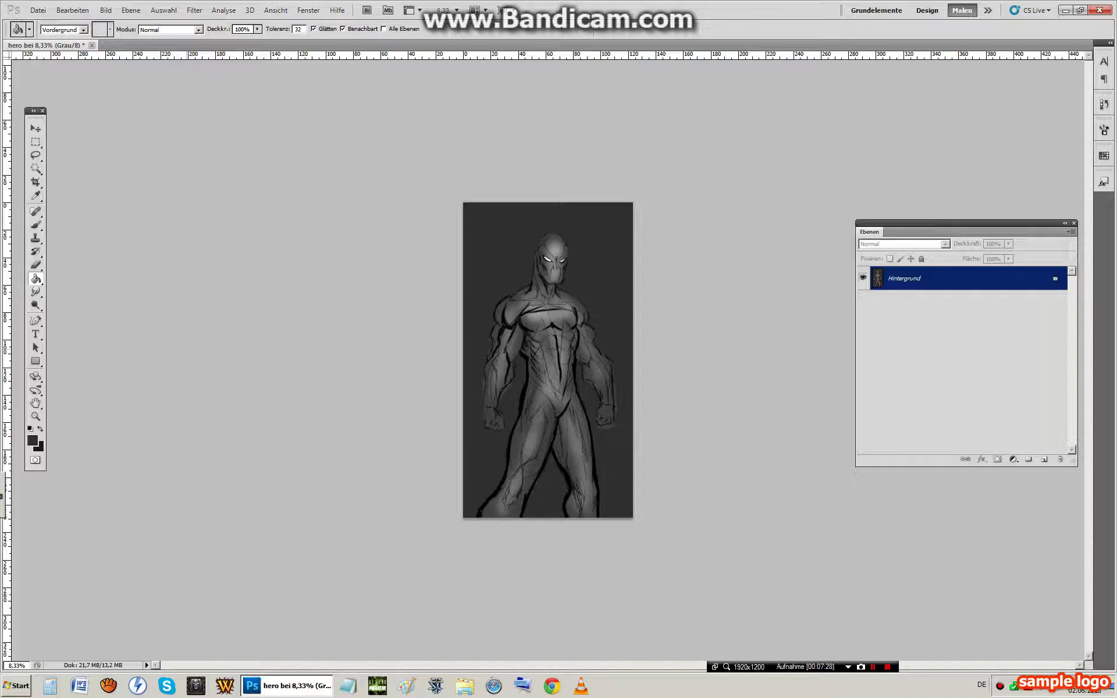
Set the brush's foreground colour to a neutral medium grey
key(b)
click(32, 441)
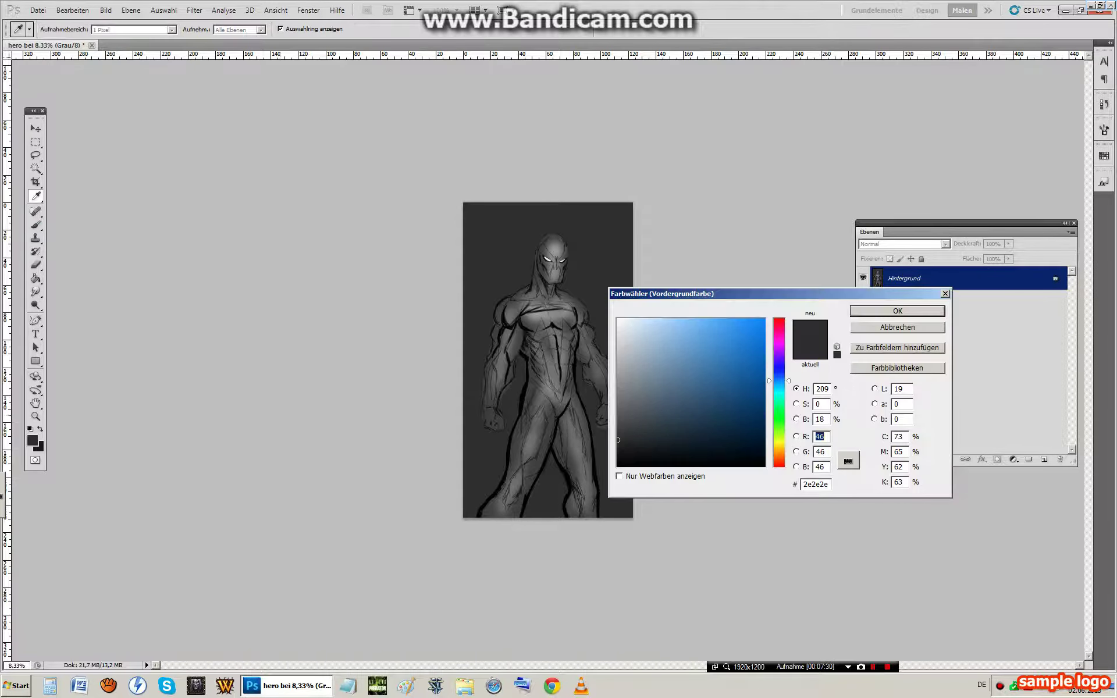
click(617, 391)
click(897, 310)
Paint thin near-white highlight lines under the chest, over the upper ribs and along both sides of the abdomen
key(z)
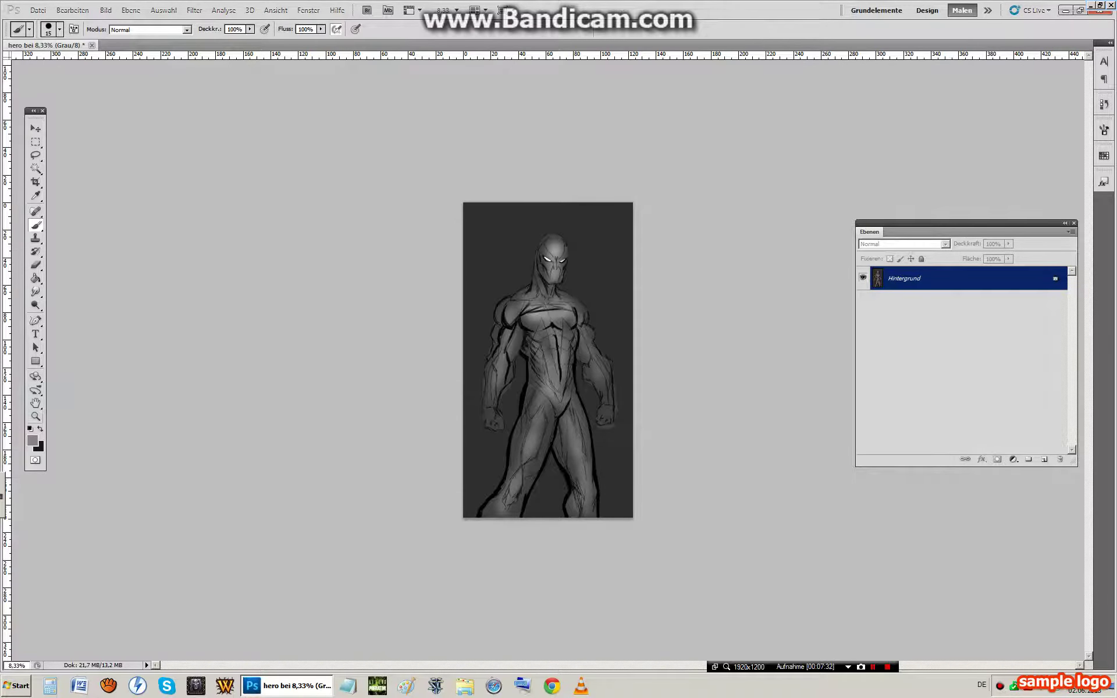
drag(459, 252, 637, 460)
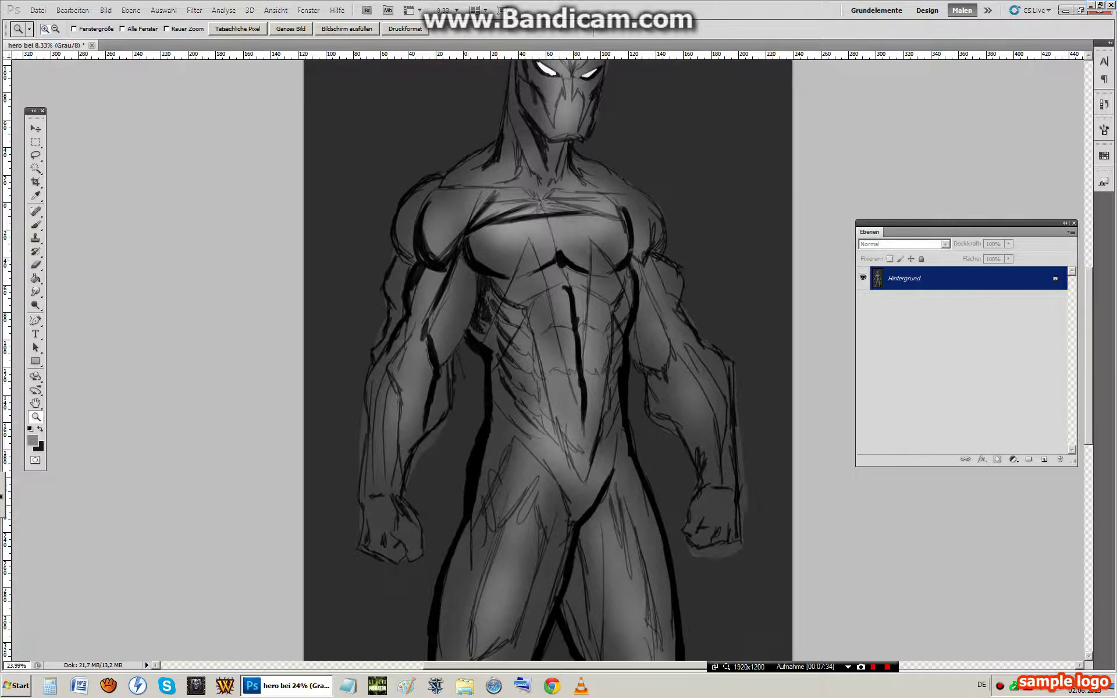
key(b)
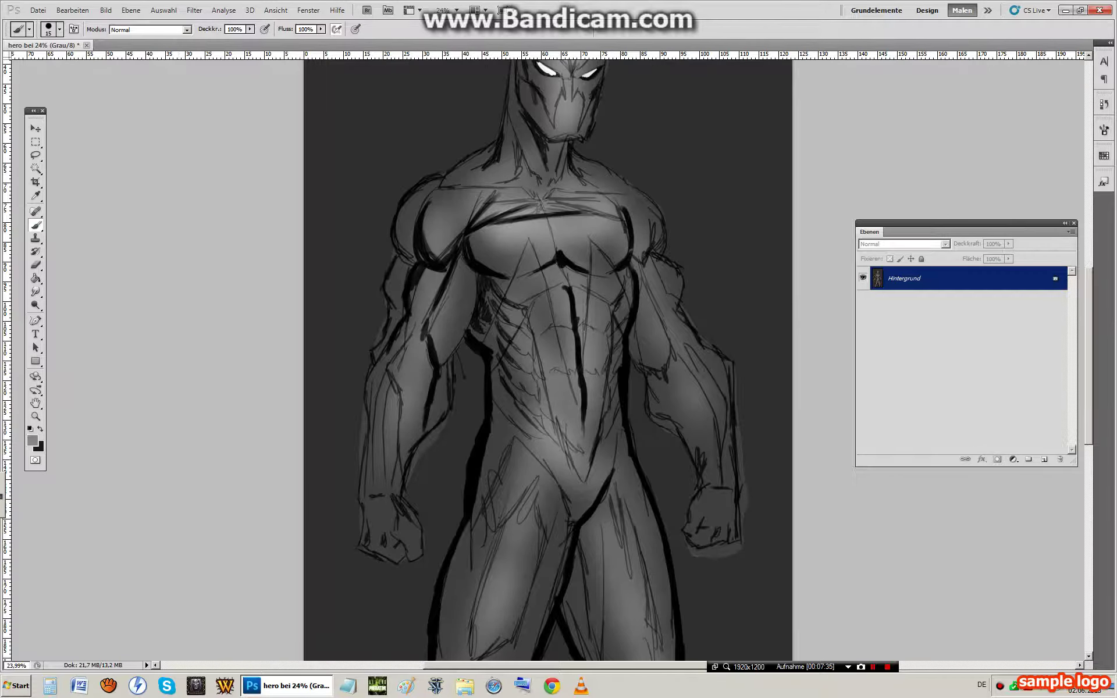
click(33, 440)
click(618, 335)
click(898, 311)
key(b)
mouse_move(475, 249)
mouse_down()
mouse_move(507, 270)
mouse_move(526, 305)
mouse_up()
mouse_move(527, 245)
mouse_down()
mouse_move(485, 345)
mouse_move(558, 358)
mouse_move(579, 439)
mouse_up()
drag(596, 242, 583, 445)
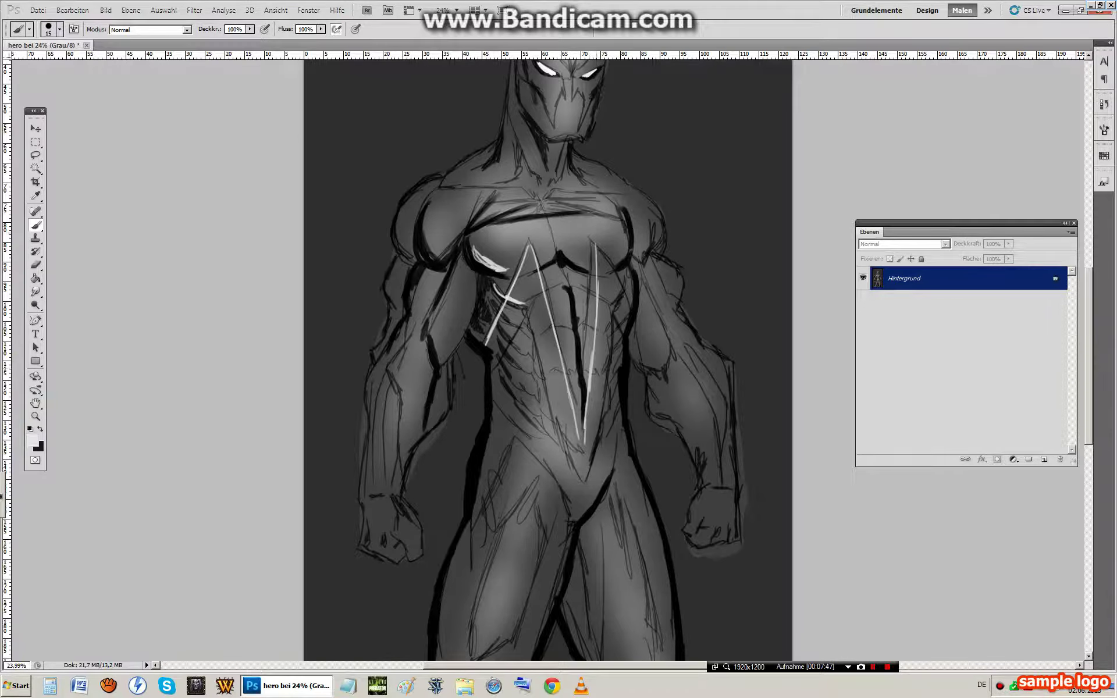
Add near-white lines beneath the pectoral on the image's right side and short rib highlights on the opposite flank
drag(589, 243, 623, 302)
drag(597, 252, 630, 318)
drag(595, 255, 588, 376)
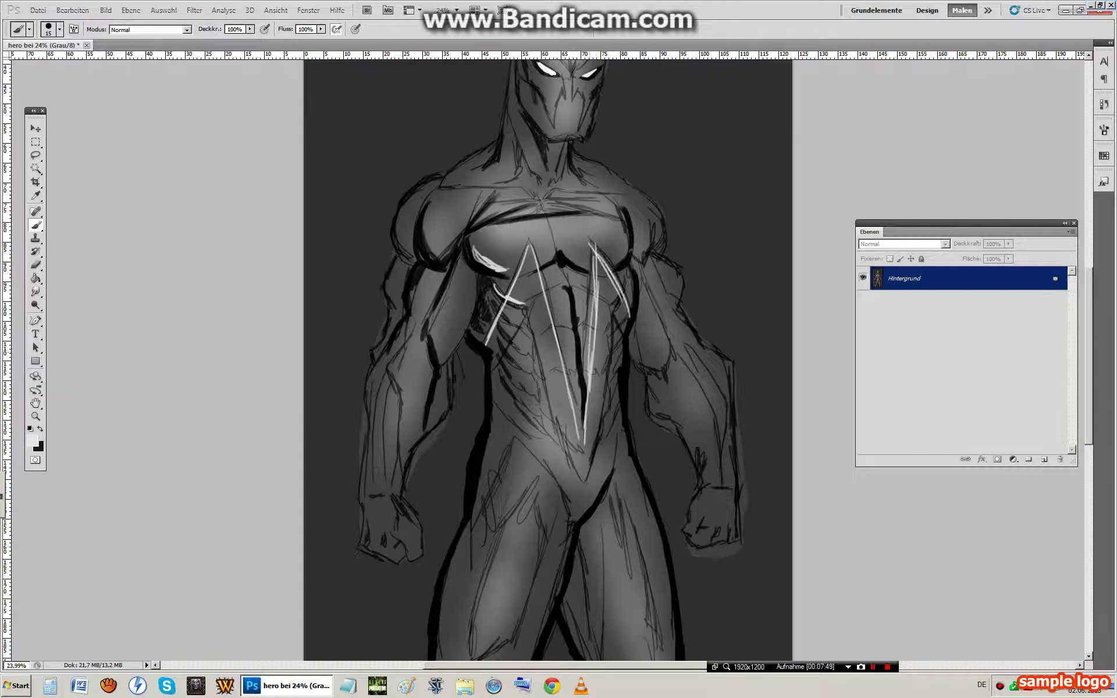
mouse_move(505, 310)
mouse_down()
mouse_move(526, 349)
mouse_move(539, 398)
mouse_up()
Paint highlights on the shoulder, upper arm and forearm at the image's left with a 99 px brush at 52% opacity
click(59, 30)
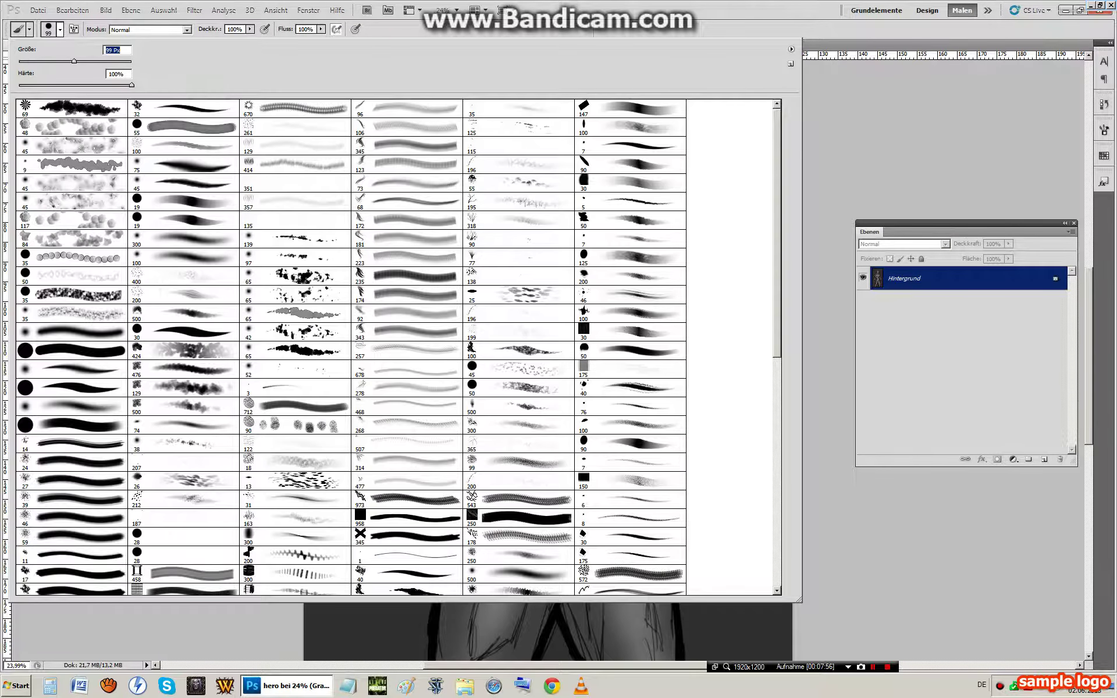
text(99)
key(Return)
drag(250, 29, 223, 40)
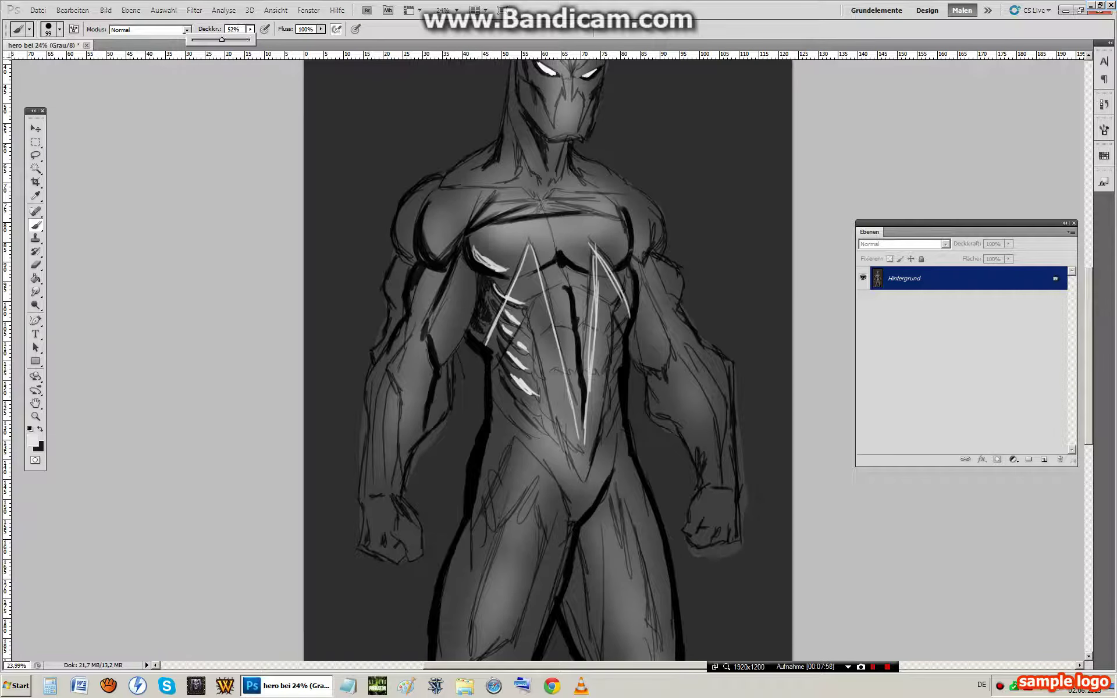
mouse_move(451, 205)
mouse_down()
mouse_move(438, 232)
mouse_move(456, 208)
mouse_move(406, 231)
mouse_up()
drag(459, 293, 447, 334)
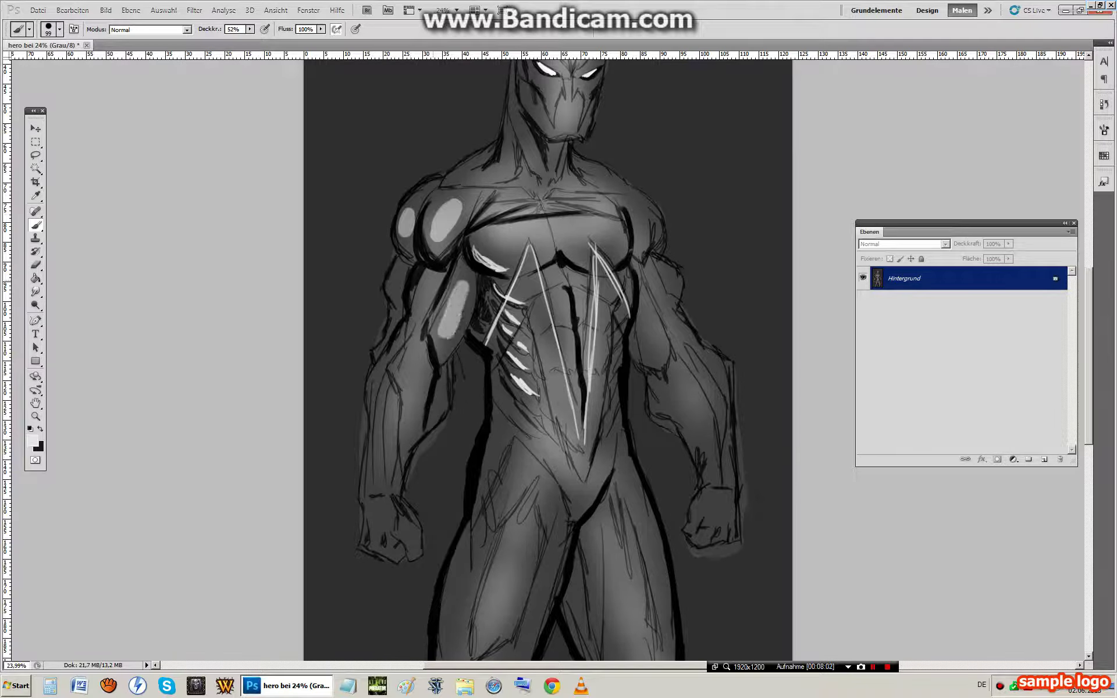
drag(433, 277, 396, 460)
drag(437, 397, 433, 414)
drag(390, 400, 386, 464)
Smudge the painted shoulder and arm highlights into the grey muscles with a 137 px brush at 61% strength
click(36, 265)
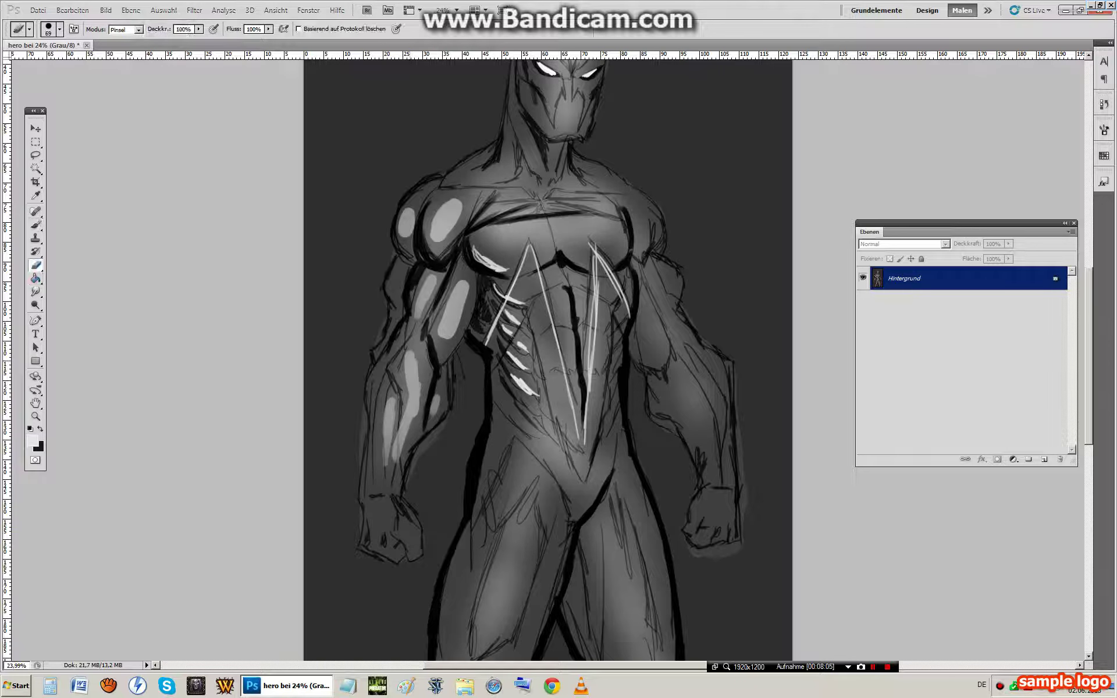
key(r)
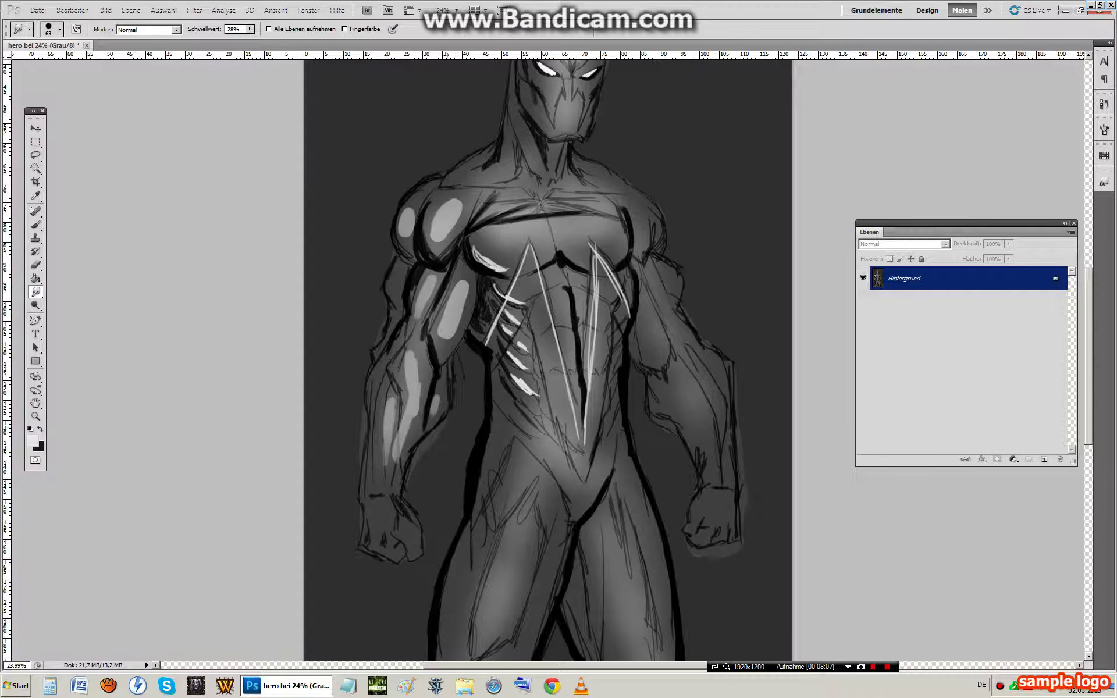
click(59, 29)
drag(54, 61, 86, 61)
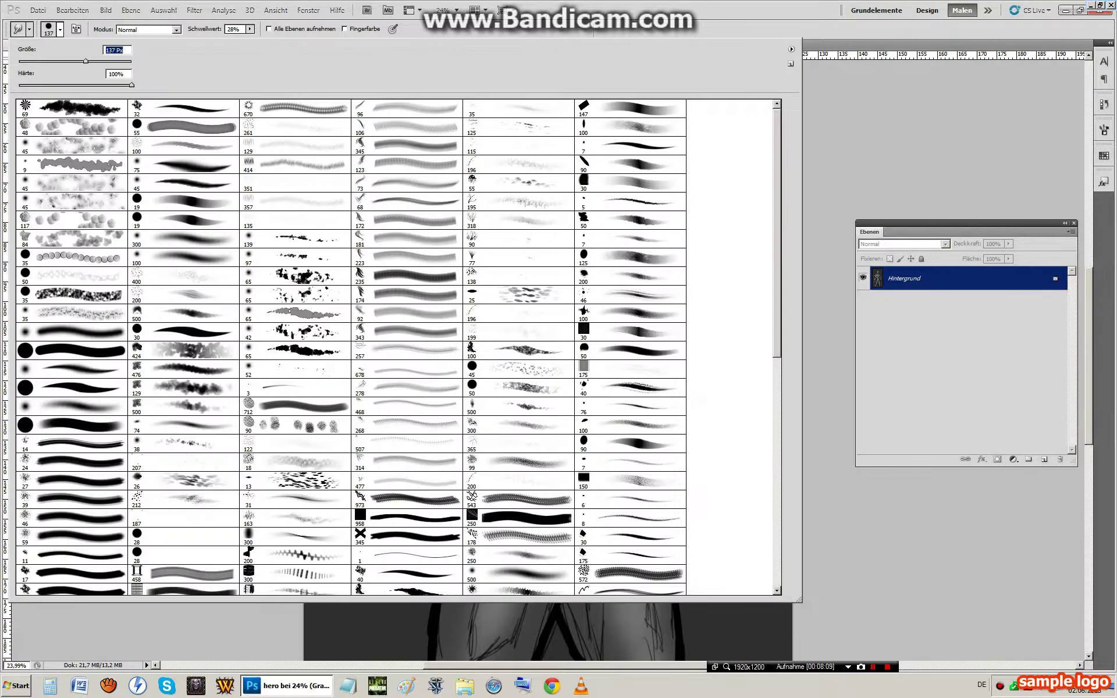
click(250, 28)
click(441, 214)
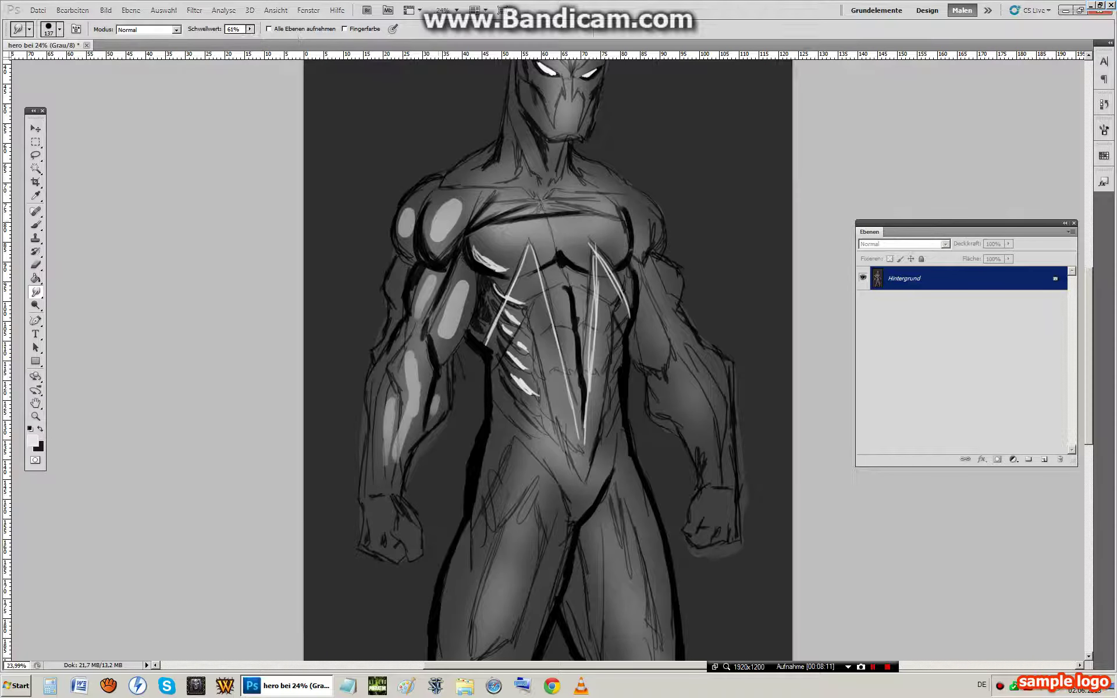
mouse_move(441, 214)
mouse_down()
mouse_move(435, 233)
mouse_move(451, 232)
mouse_move(434, 250)
mouse_move(405, 237)
mouse_move(406, 218)
mouse_up()
mouse_move(463, 302)
mouse_down()
mouse_move(461, 273)
mouse_move(435, 327)
mouse_up()
drag(425, 284, 396, 477)
mouse_move(400, 396)
mouse_down()
mouse_move(402, 352)
mouse_move(386, 480)
mouse_up()
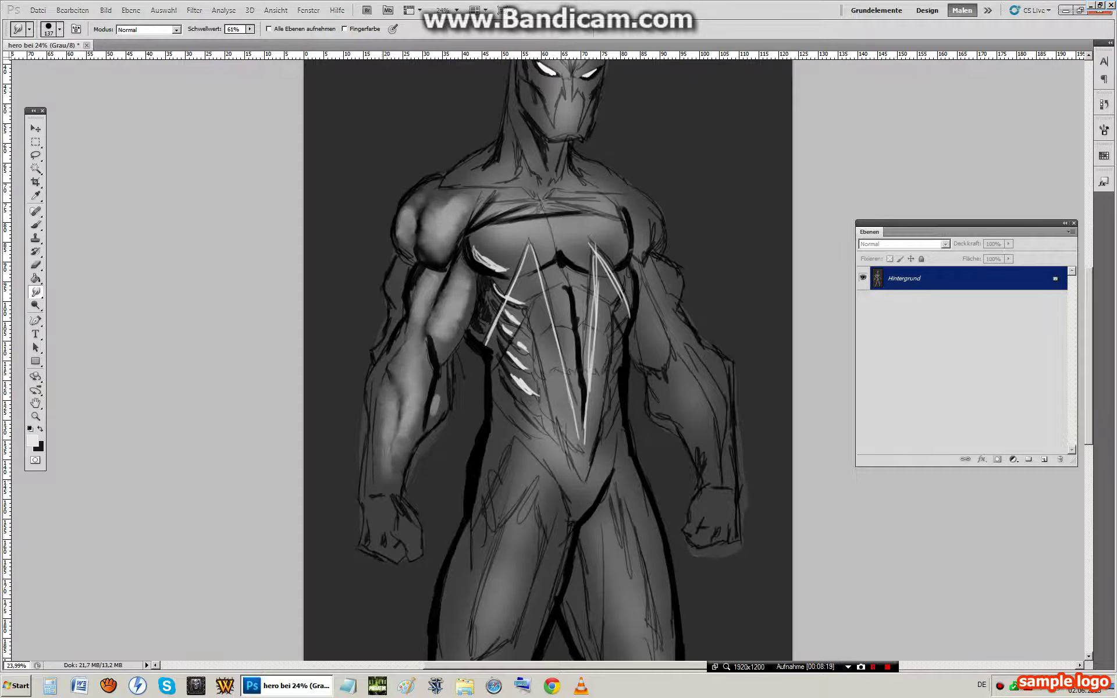
drag(392, 433, 388, 457)
mouse_move(435, 399)
mouse_down()
mouse_move(433, 415)
mouse_move(441, 389)
mouse_up()
Smudge the hard dark lines on the chest, far shoulder, abdomen, outer thigh and nearby wrist into soft shading
mouse_move(490, 262)
mouse_down()
mouse_move(476, 247)
mouse_move(500, 265)
mouse_move(521, 222)
mouse_move(543, 209)
mouse_move(599, 211)
mouse_up()
mouse_move(600, 211)
mouse_down()
mouse_move(556, 208)
mouse_move(622, 221)
mouse_move(657, 278)
mouse_move(646, 272)
mouse_up()
drag(567, 286, 577, 387)
mouse_move(480, 512)
mouse_down()
mouse_move(493, 338)
mouse_move(472, 524)
mouse_move(439, 658)
mouse_up()
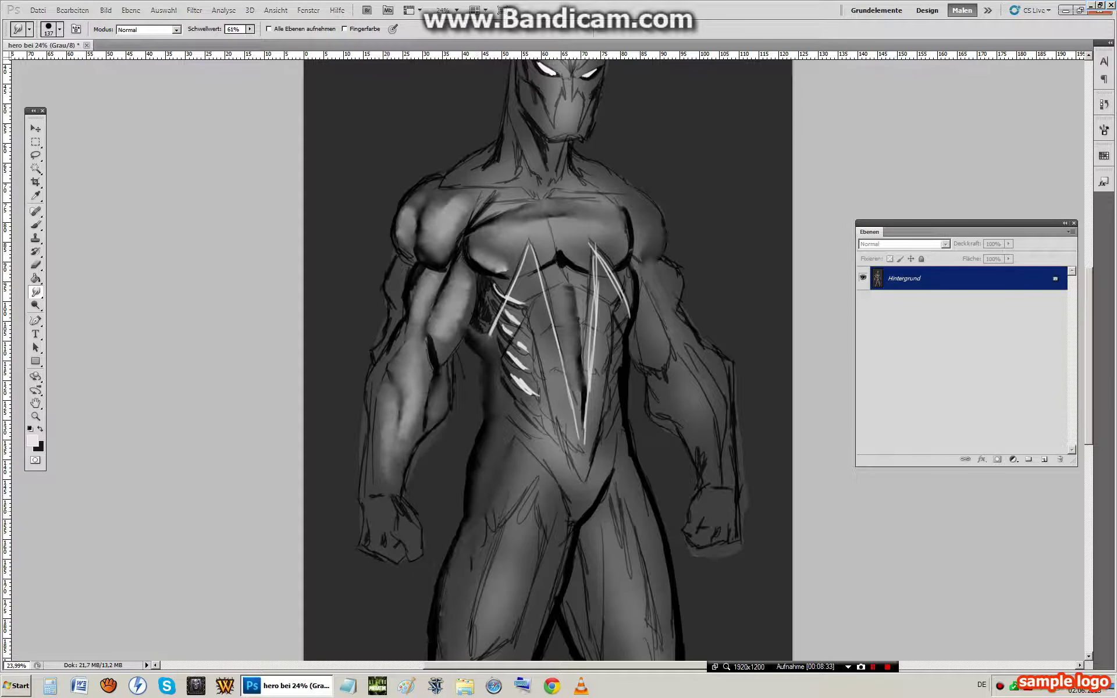
drag(397, 496, 401, 526)
Brush light highlights onto the thighs, knees and lower legs of both legs at 52% opacity
click(35, 416)
click(55, 30)
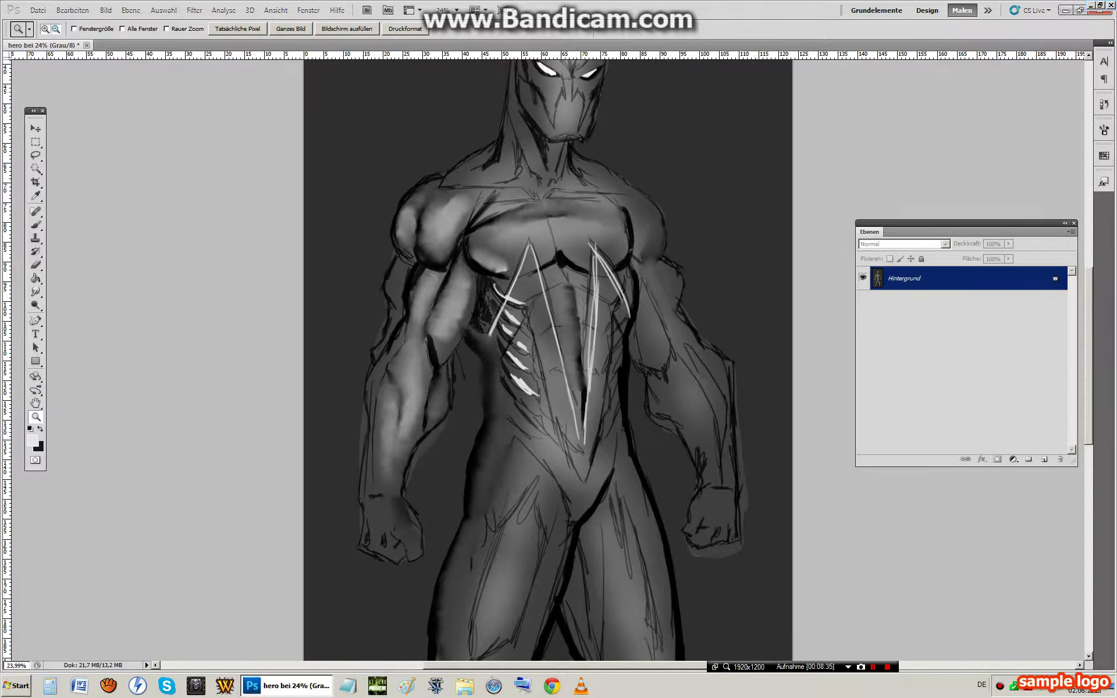
click(247, 283)
click(246, 283)
key(ctrl+minus)
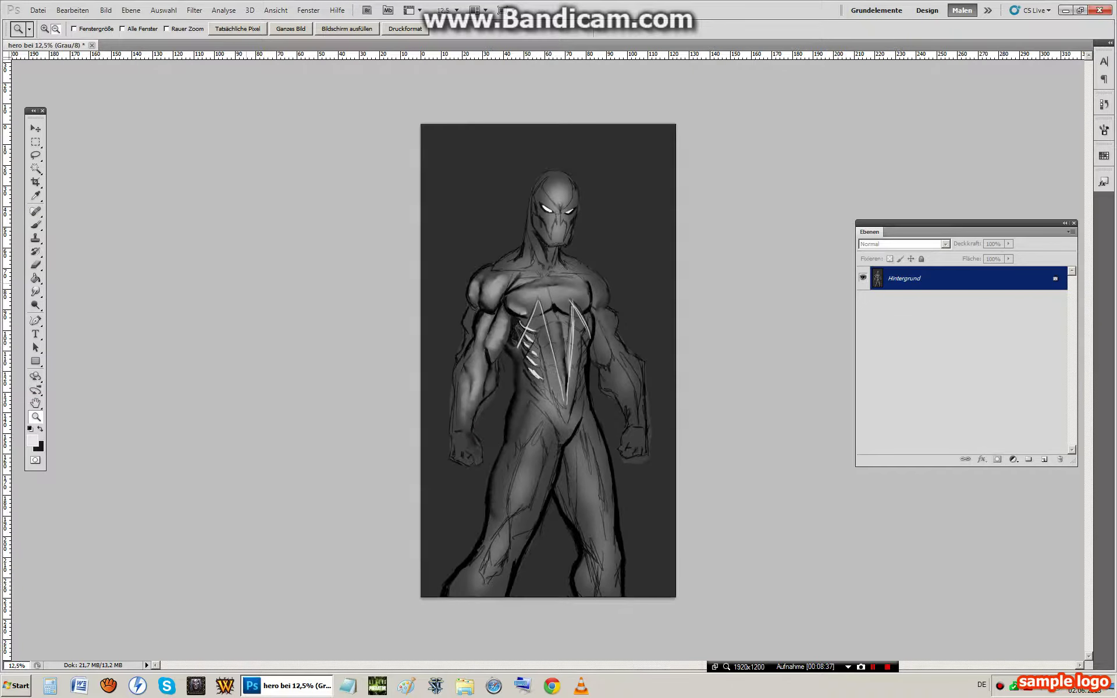
key(b)
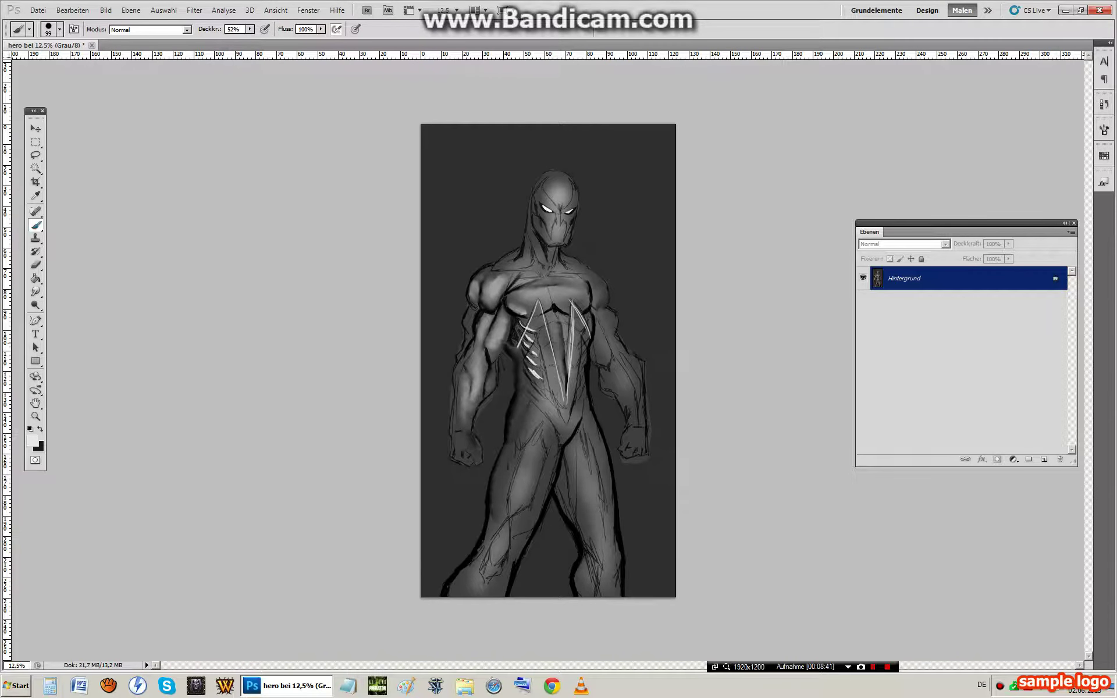
mouse_move(516, 508)
mouse_down()
mouse_move(531, 461)
mouse_move(518, 500)
mouse_move(509, 449)
mouse_up()
drag(510, 449, 498, 522)
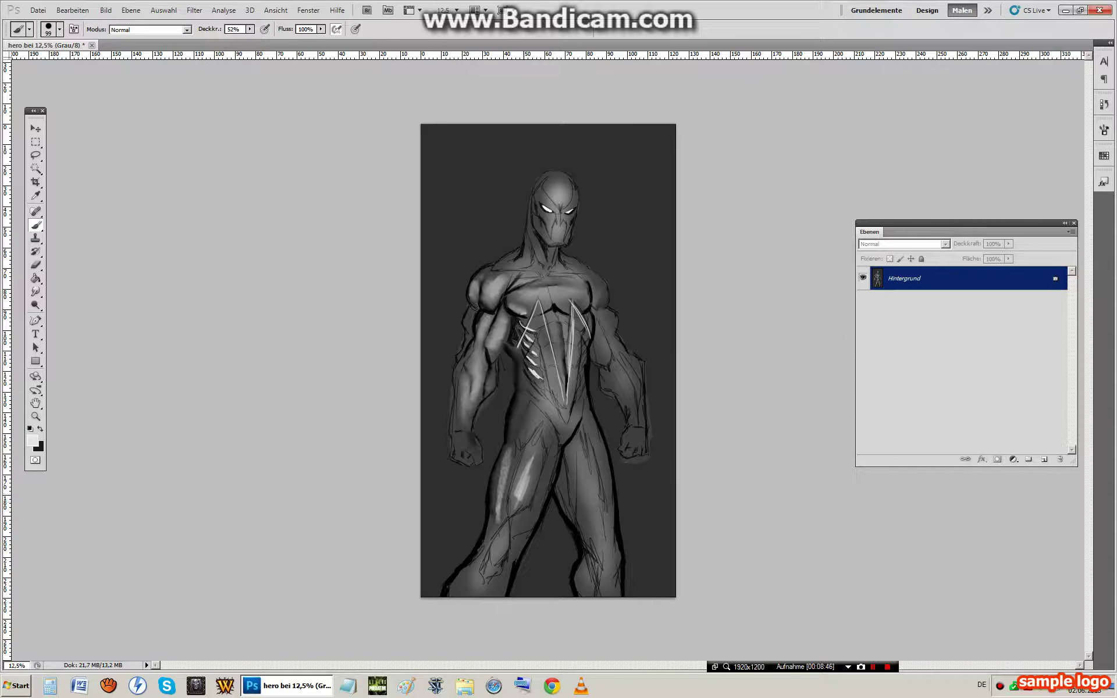
mouse_move(547, 476)
mouse_down()
mouse_move(494, 553)
mouse_move(502, 546)
mouse_up()
mouse_move(609, 550)
mouse_down()
mouse_move(614, 575)
mouse_move(590, 589)
mouse_up()
drag(603, 465, 611, 531)
drag(598, 514, 594, 534)
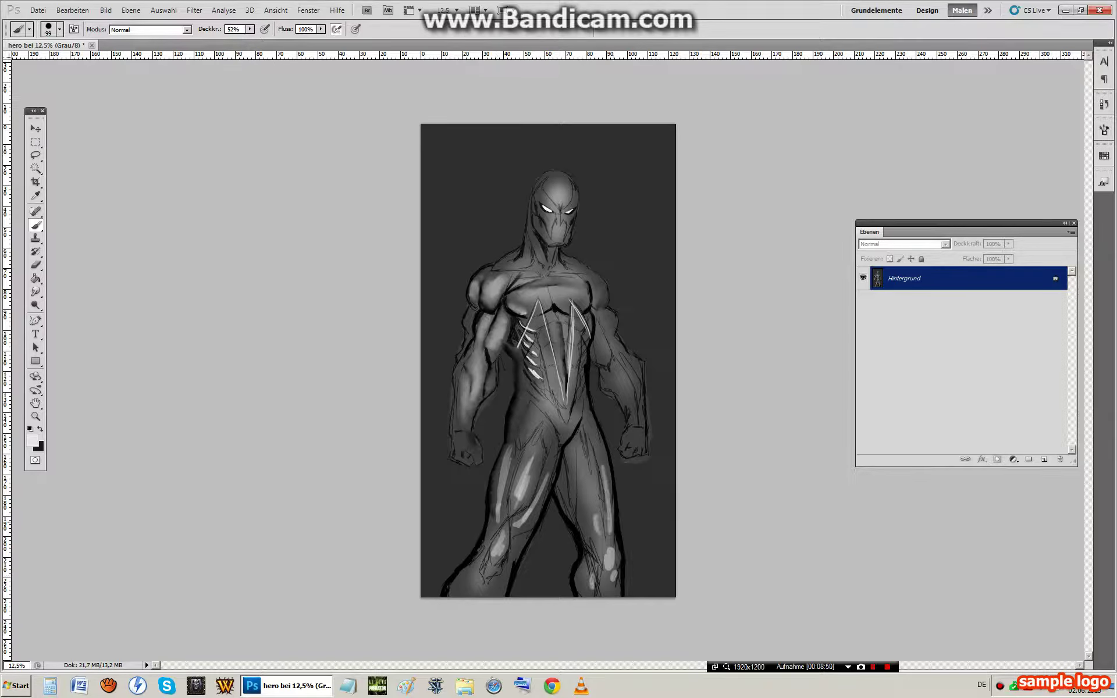
Paint light highlights on the fist, arm and shoulder at the image's right and across both pectorals
mouse_move(621, 460)
mouse_down()
mouse_move(643, 452)
mouse_move(645, 435)
mouse_move(643, 451)
mouse_up()
mouse_move(626, 358)
mouse_down()
mouse_move(640, 384)
mouse_move(601, 303)
mouse_move(603, 356)
mouse_up()
drag(580, 289, 524, 297)
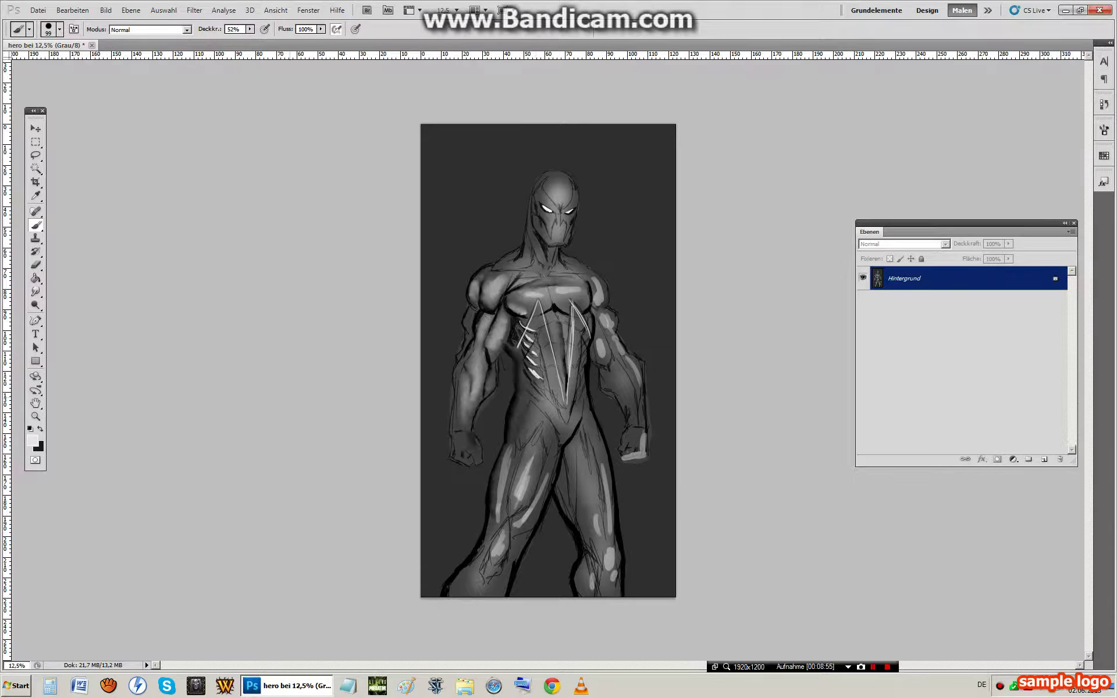
Smudge the new arm, shoulder and chest highlights smoothly into the surrounding grey
key(r)
mouse_move(595, 292)
mouse_down()
mouse_move(595, 302)
mouse_move(592, 277)
mouse_move(614, 324)
mouse_move(605, 359)
mouse_move(595, 340)
mouse_move(634, 369)
mouse_move(641, 397)
mouse_move(621, 407)
mouse_up()
mouse_move(529, 296)
mouse_down()
mouse_move(582, 301)
mouse_move(562, 291)
mouse_up()
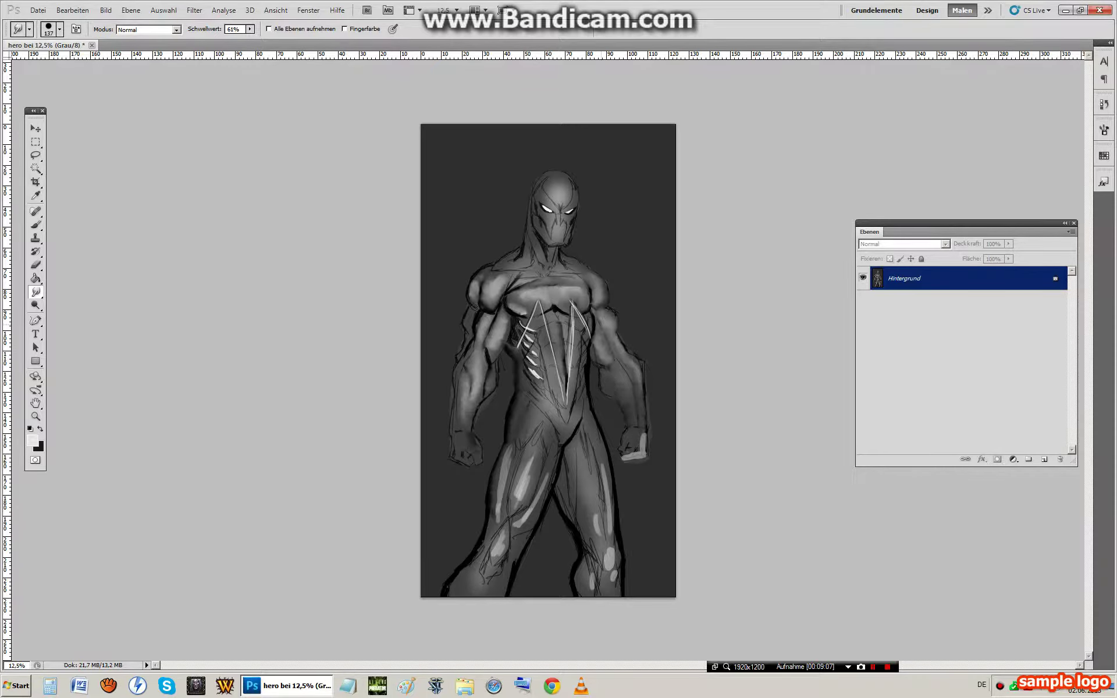
Switch to the Brush tool and set its blending mode to Hartes Licht
key(b)
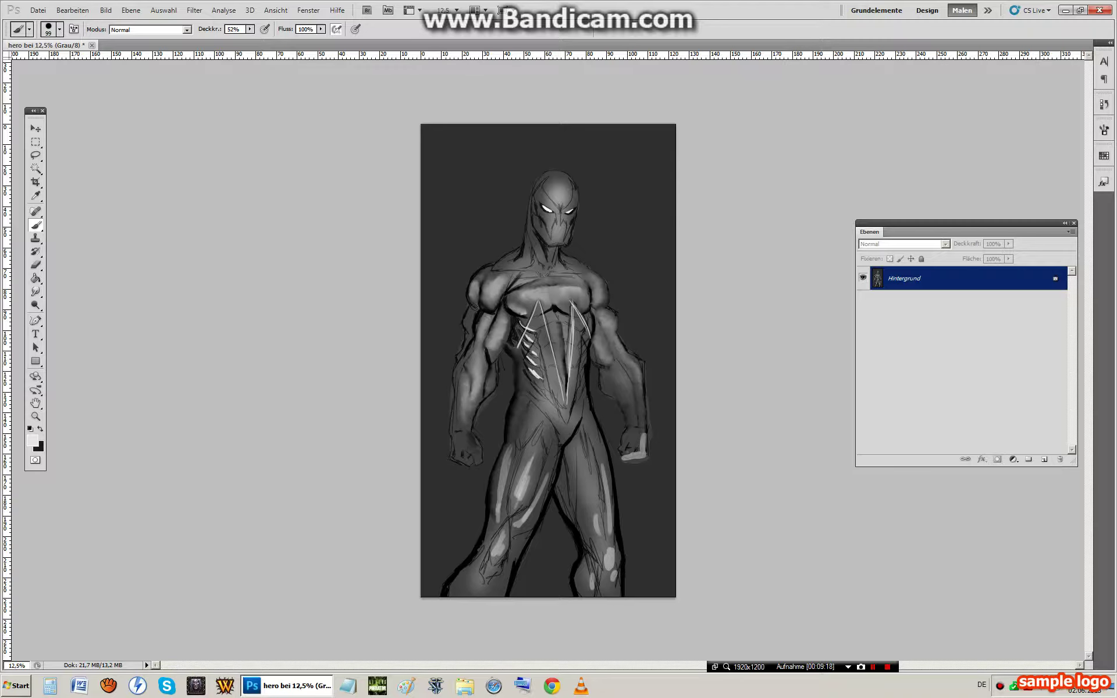
click(187, 30)
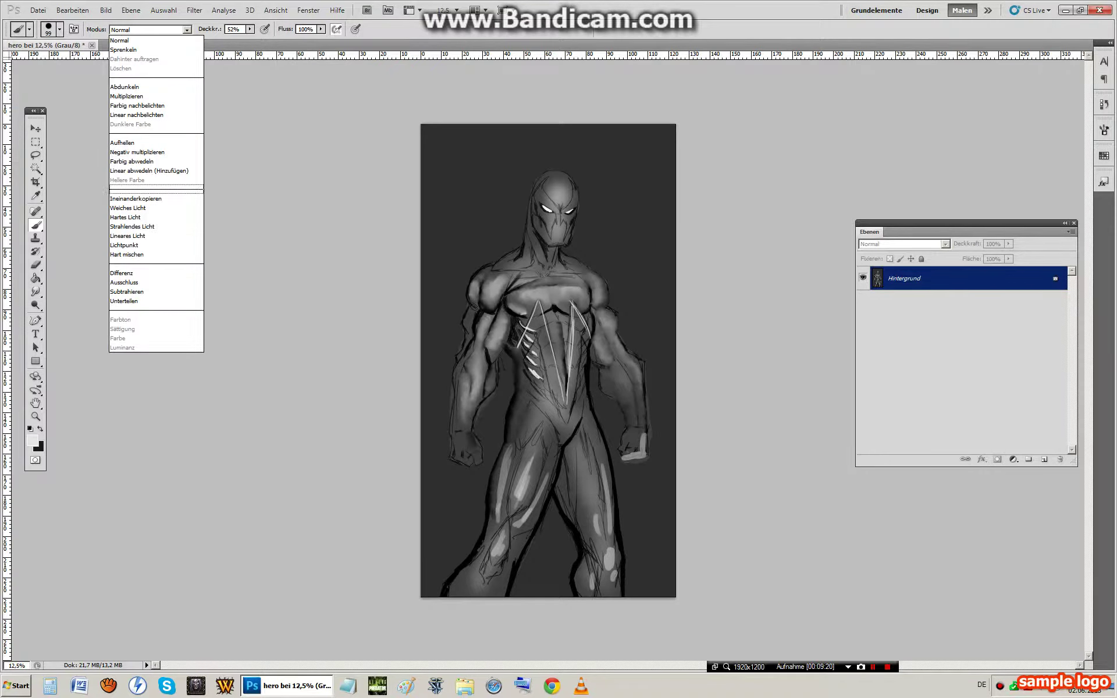
click(128, 207)
click(187, 30)
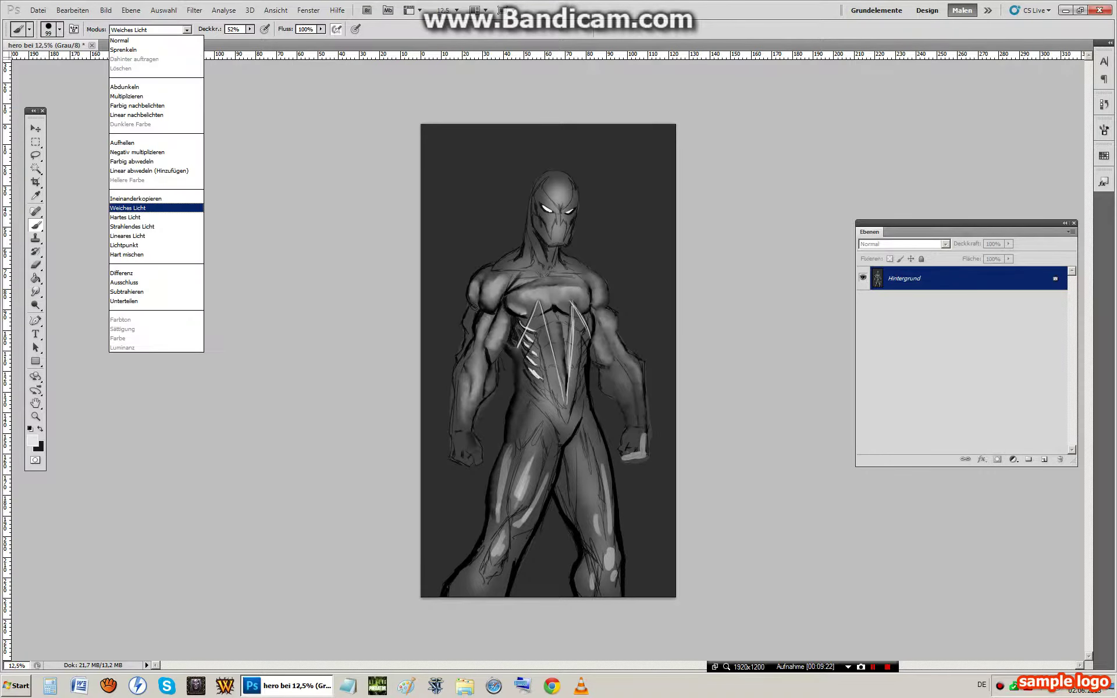
click(128, 217)
Change the foreground colour to a medium green, hex 269645
key(i)
click(32, 441)
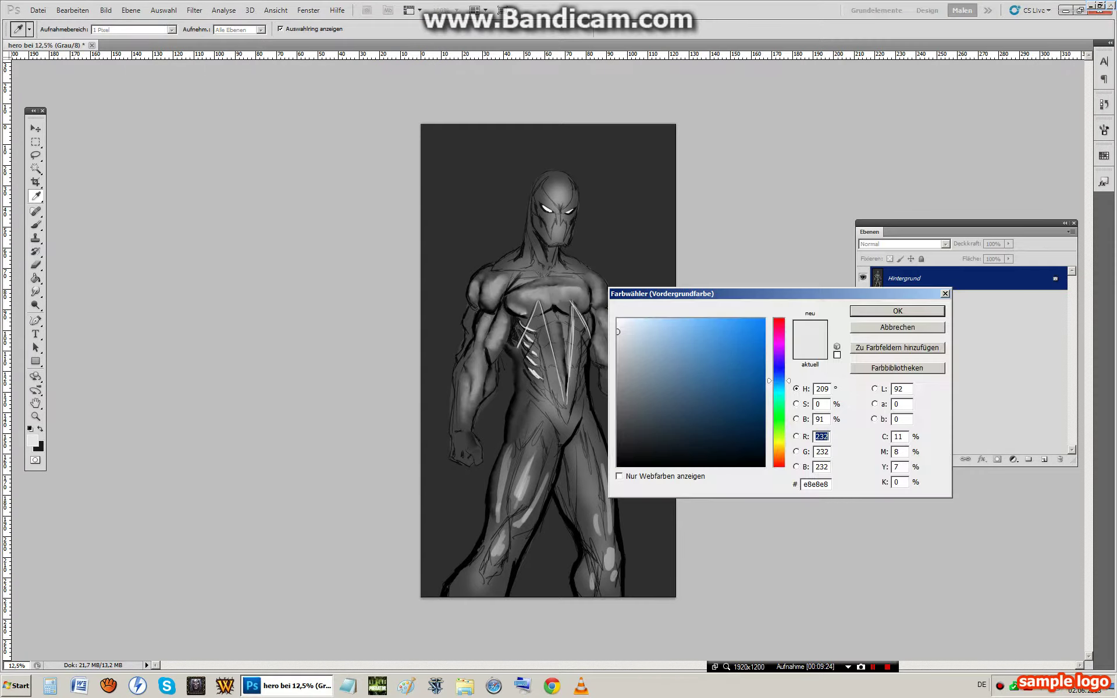
click(778, 455)
click(728, 379)
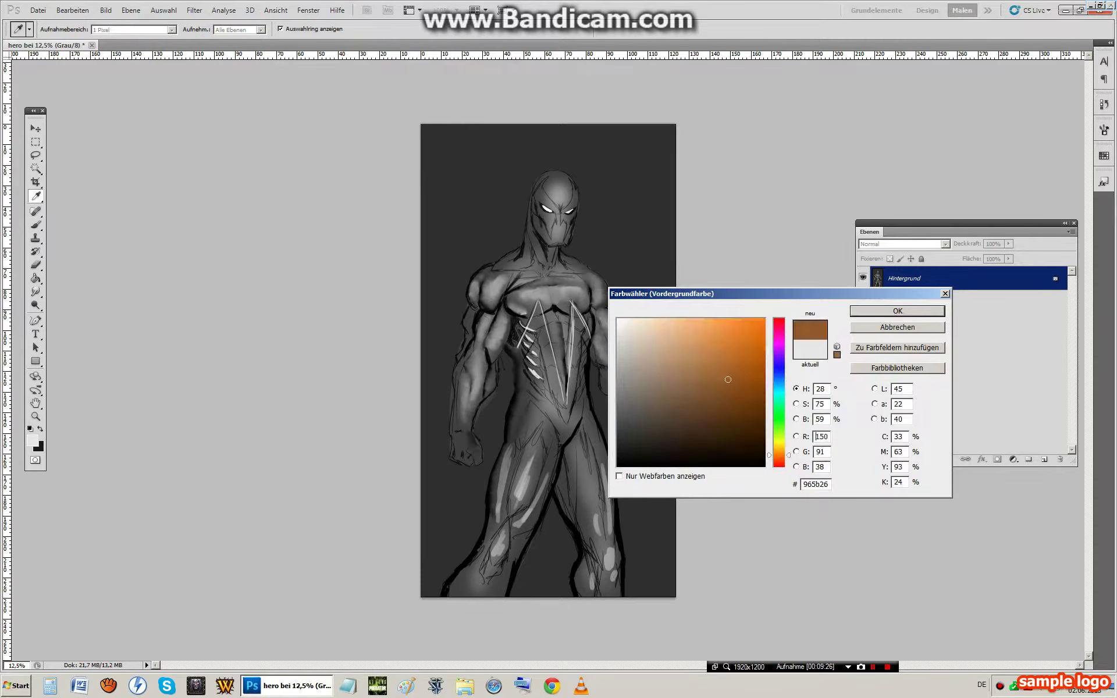
click(778, 411)
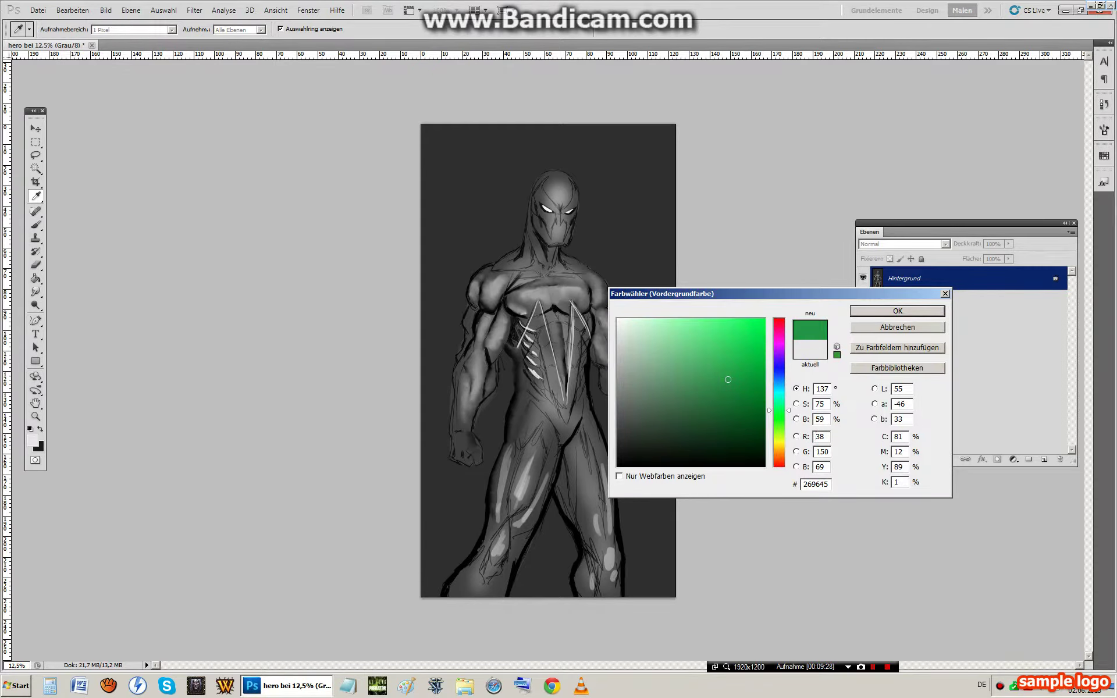
click(898, 311)
Choose the soft round 100 px brush preset with 0% hardness and enlarge it to 180 px
key(b)
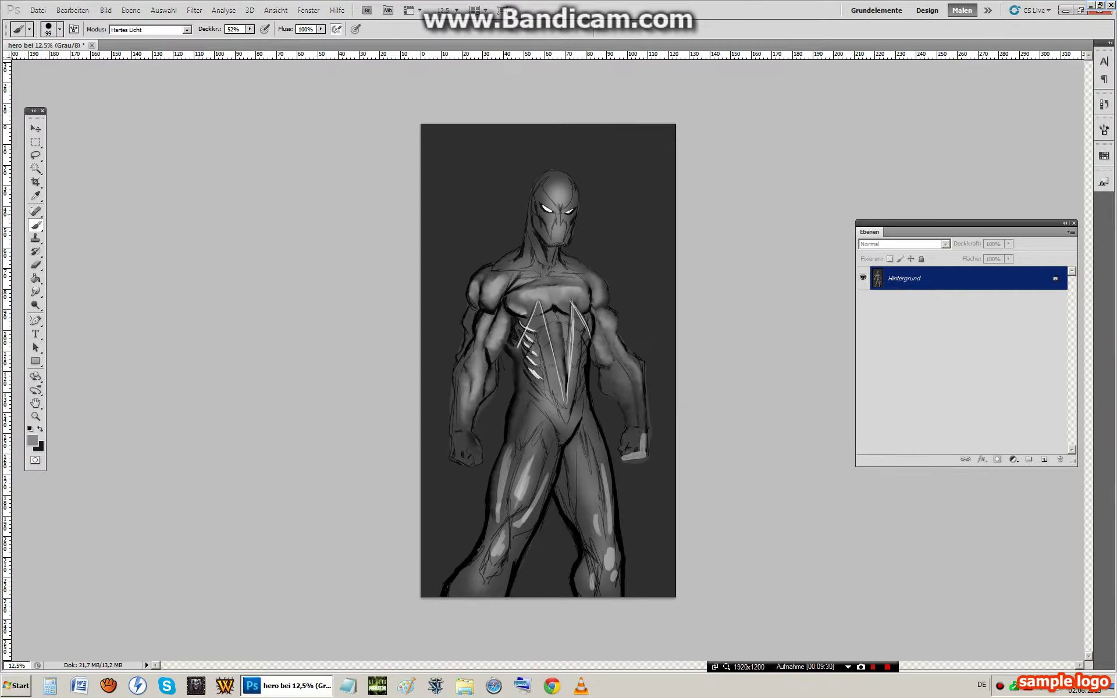
click(59, 29)
click(184, 257)
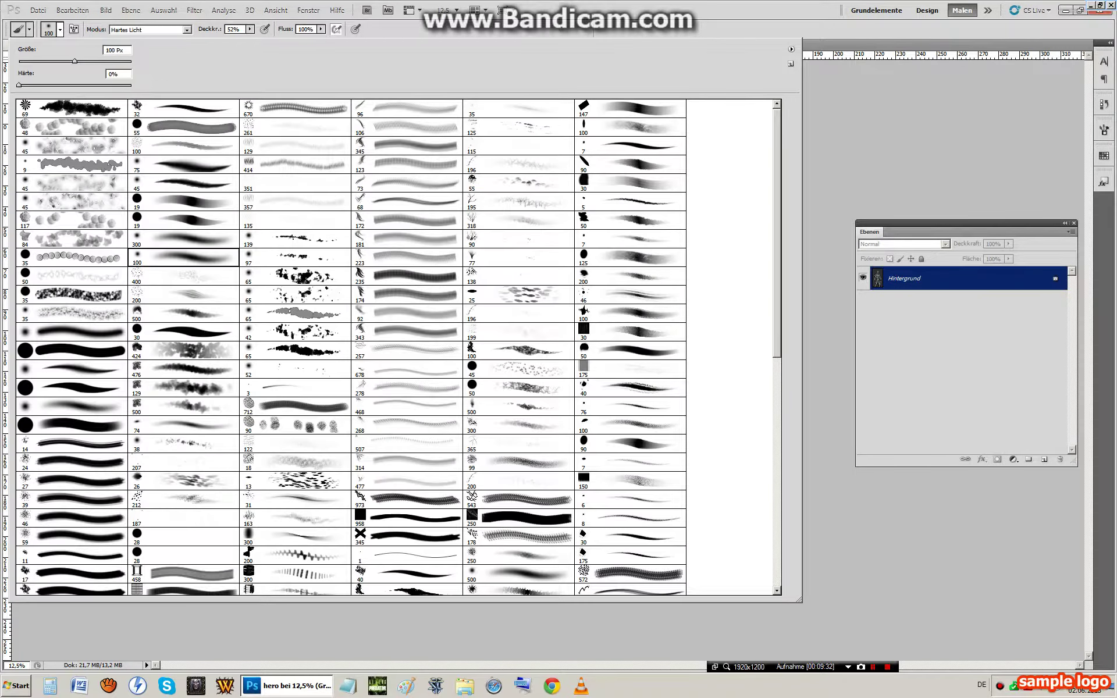
click(60, 29)
click(60, 29)
drag(74, 61, 98, 62)
key(Return)
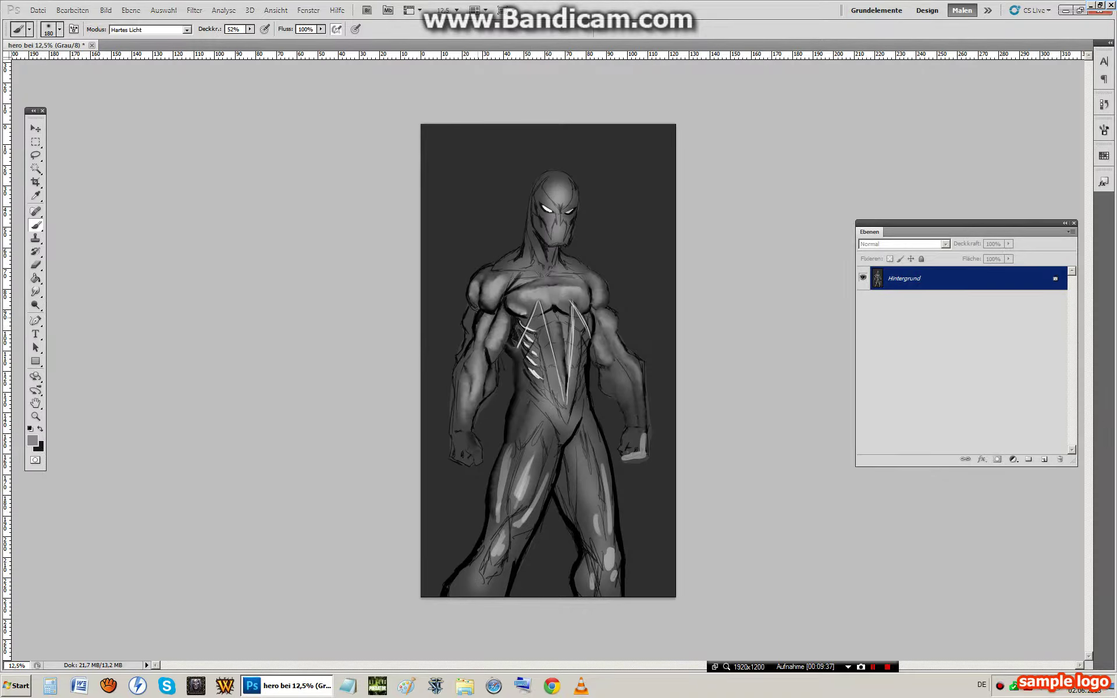
Convert the greyscale image to RGB-Farbe colour mode
click(106, 10)
mouse_move(151, 37)
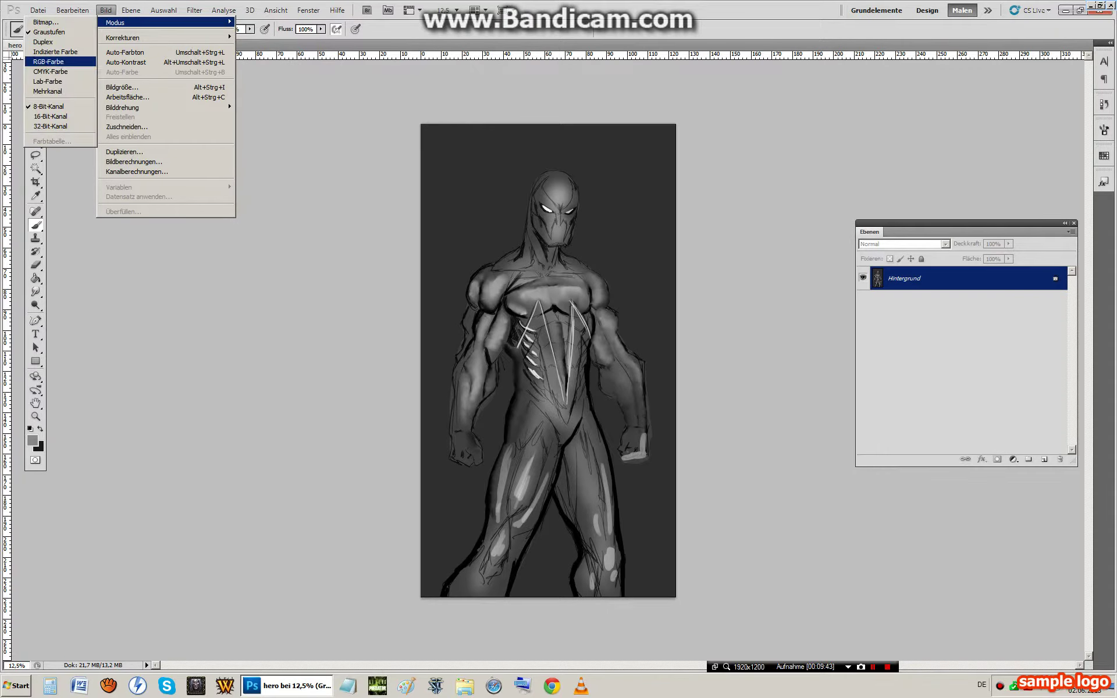
click(49, 61)
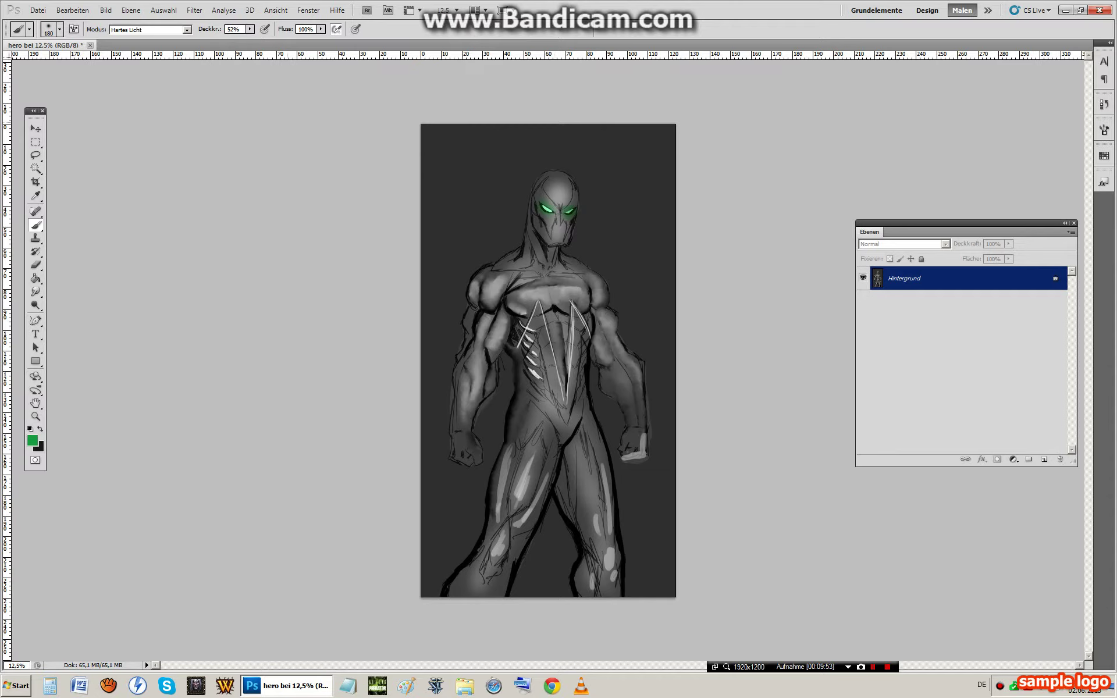
Set the brush's blending mode to Linear abwedeln (Hinzufügen)
click(186, 30)
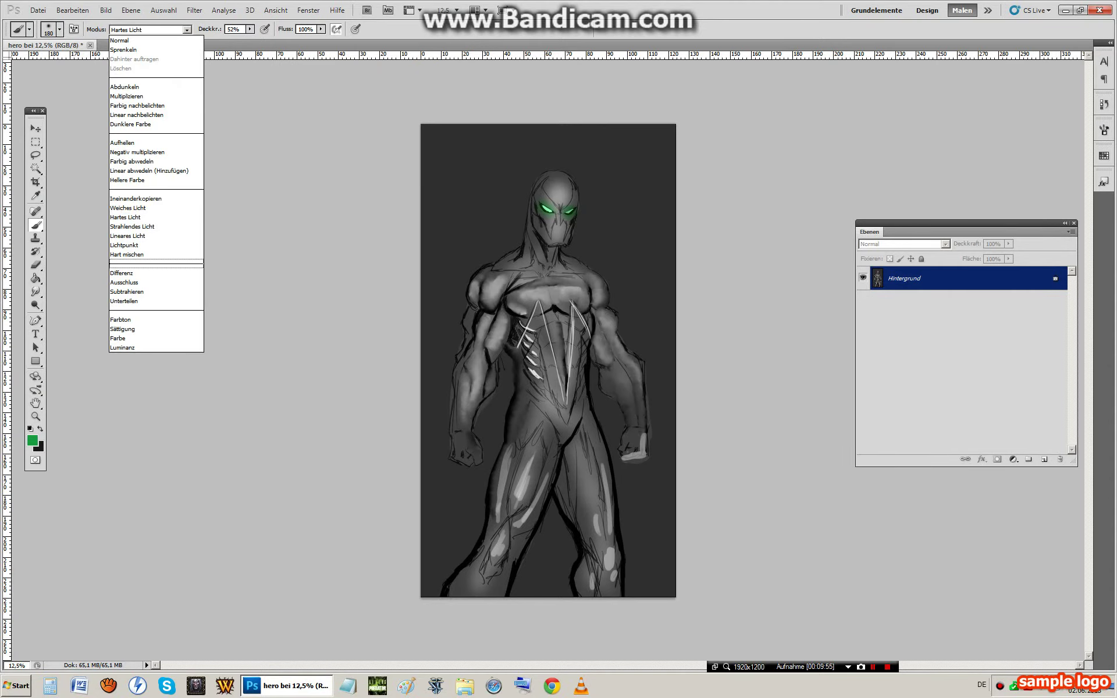
click(149, 171)
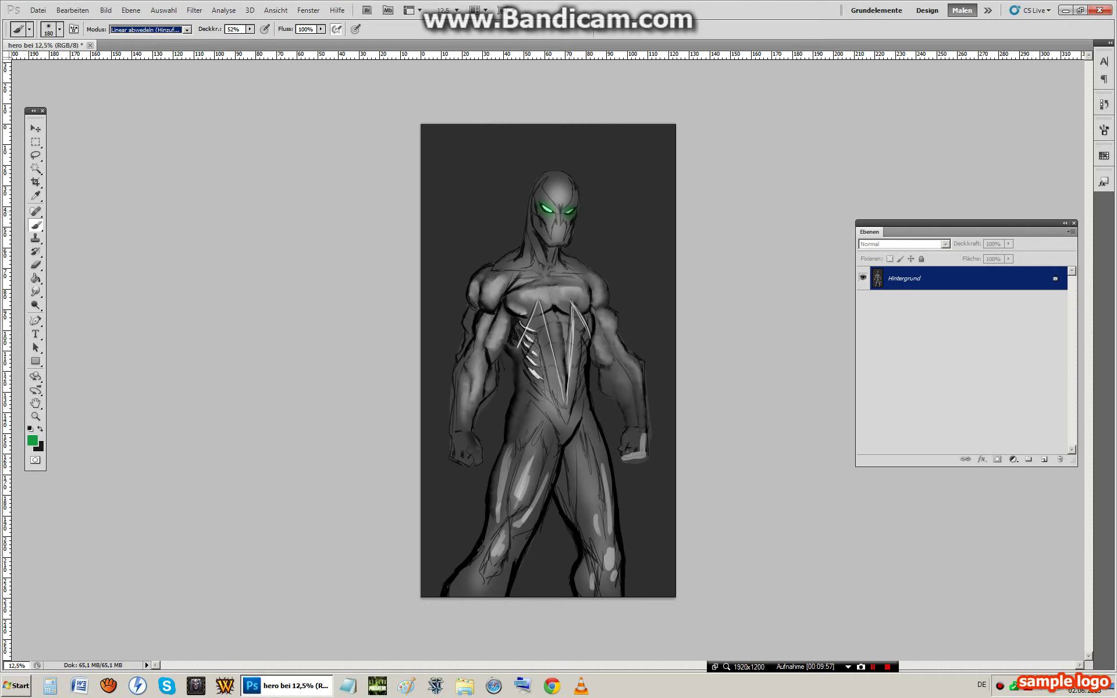